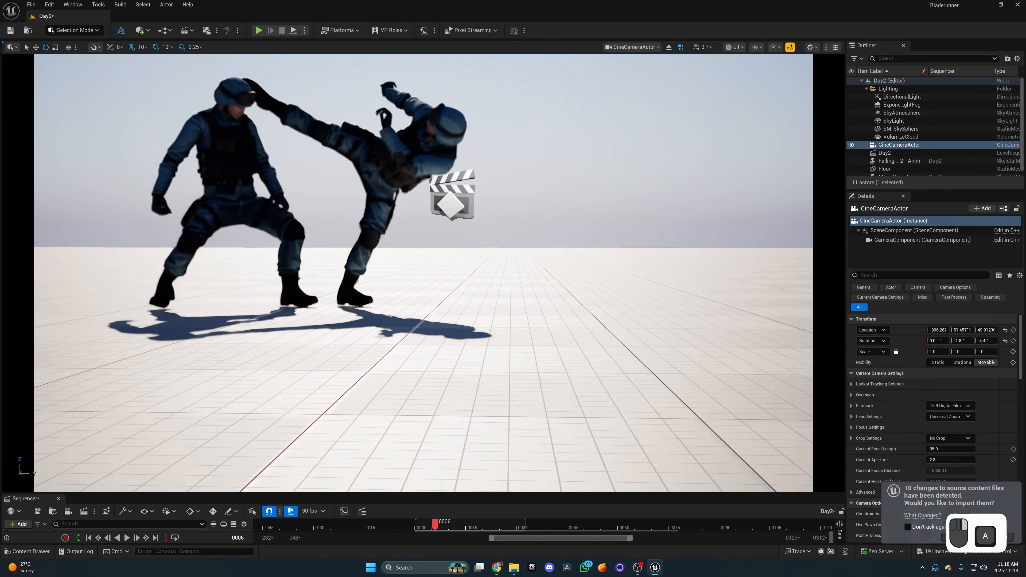
key("w")
mouse_move(393, 146)
right_mouse_down()
mouse_move(404, 141)
mouse_move(393, 146)
right_mouse_up()
key("a")
key("s")
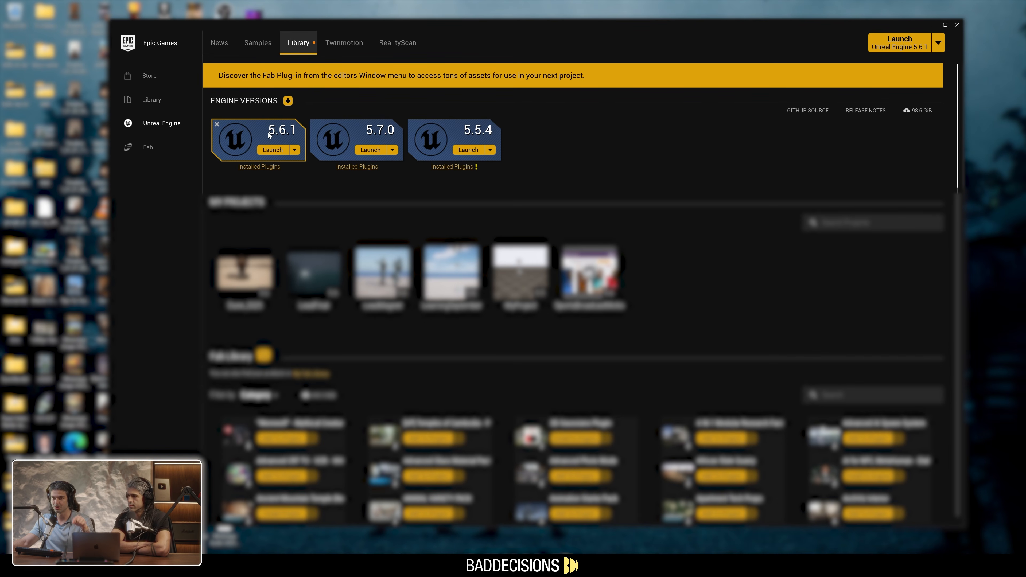
left_click(287, 101)
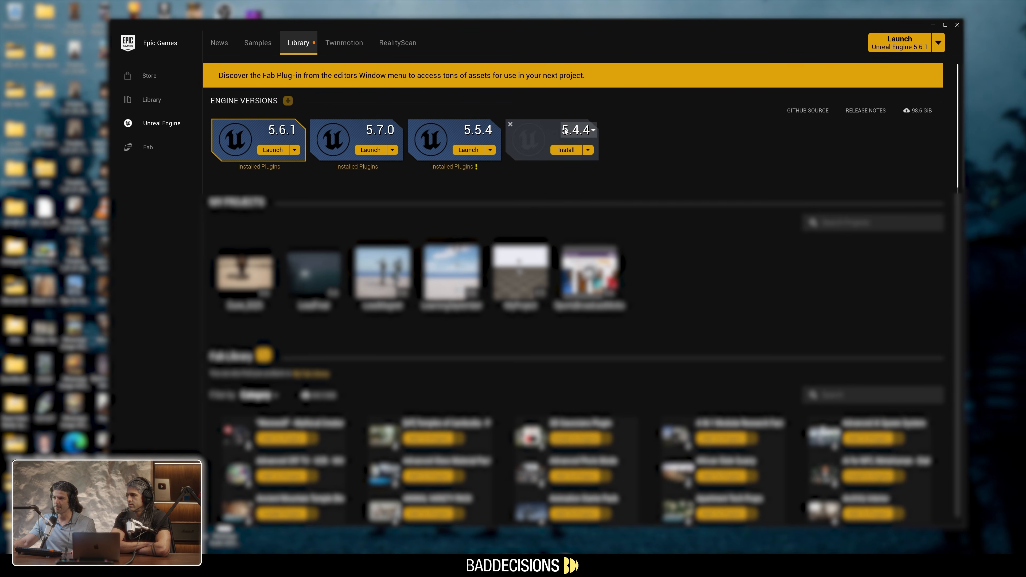
left_click(576, 129)
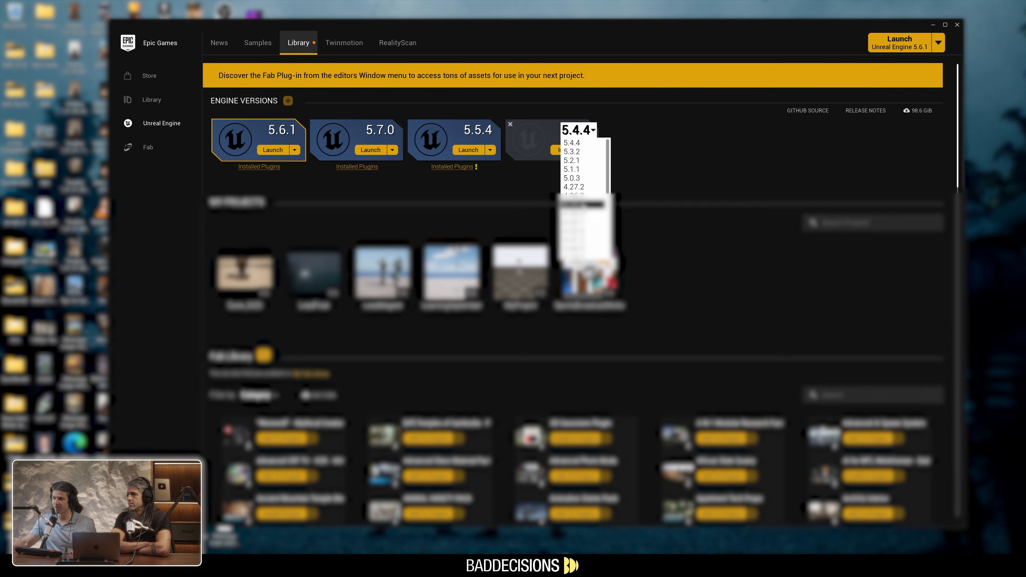
left_click(636, 135)
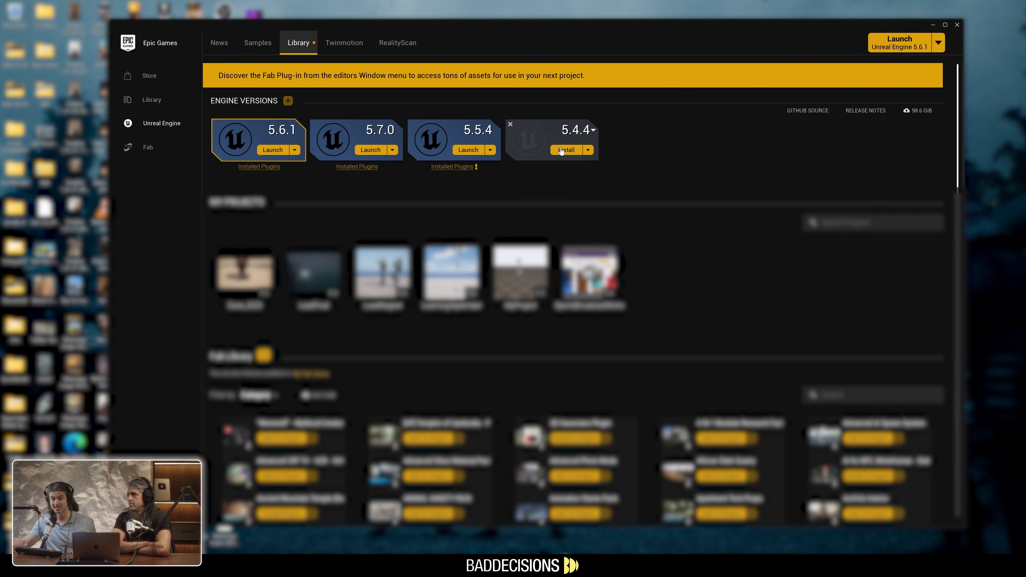
left_click(510, 124)
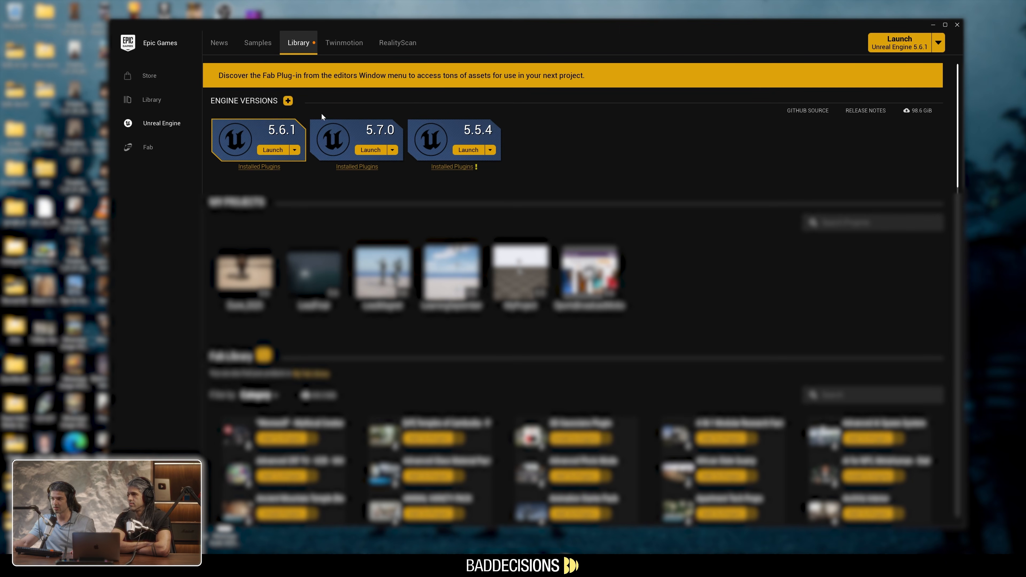
Launch Unreal Engine 5.6.1 and show the Film / Video & Live Events templates with Blank as the chosen template
left_click(269, 151)
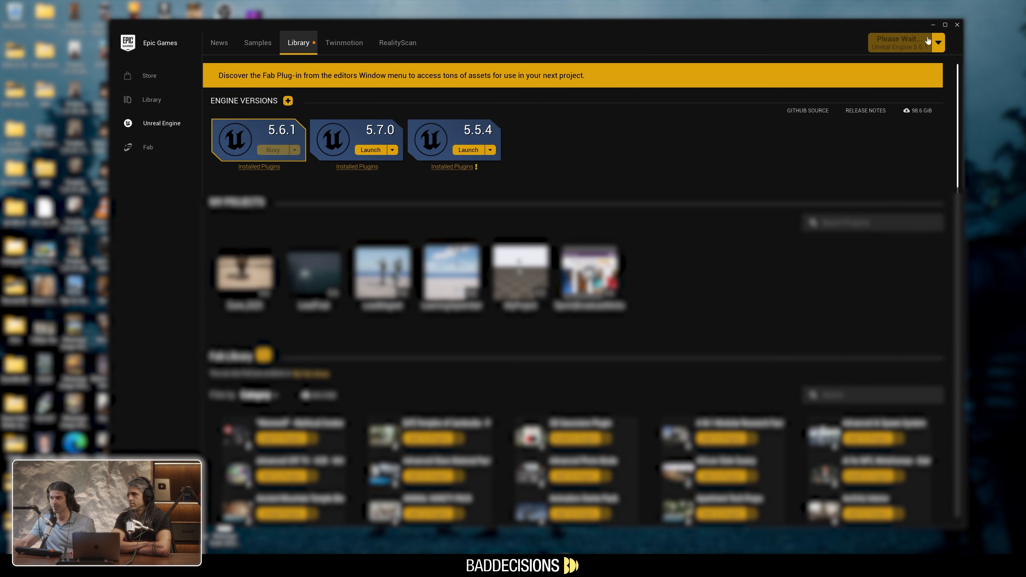
left_click(929, 25)
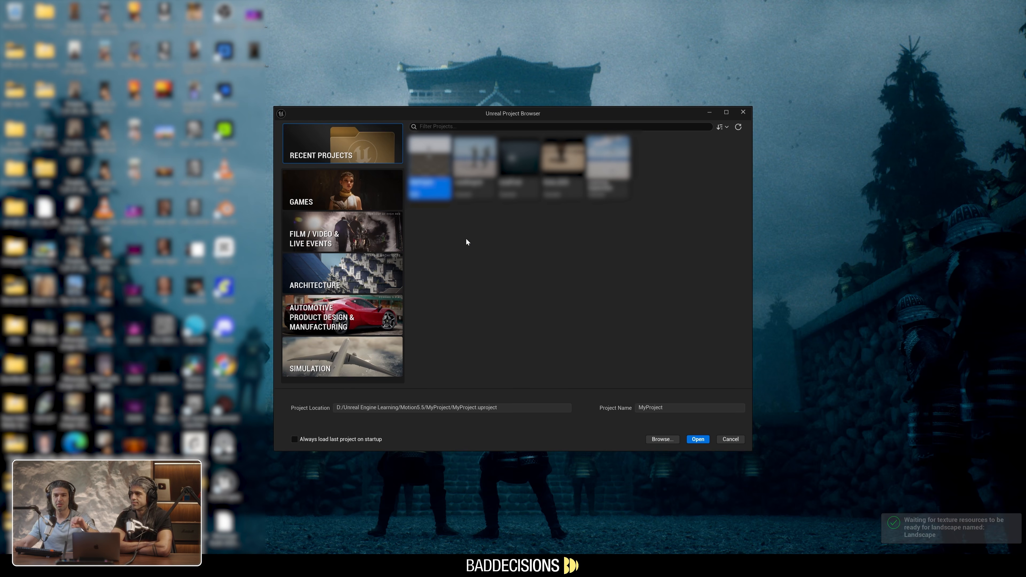
left_click(347, 228)
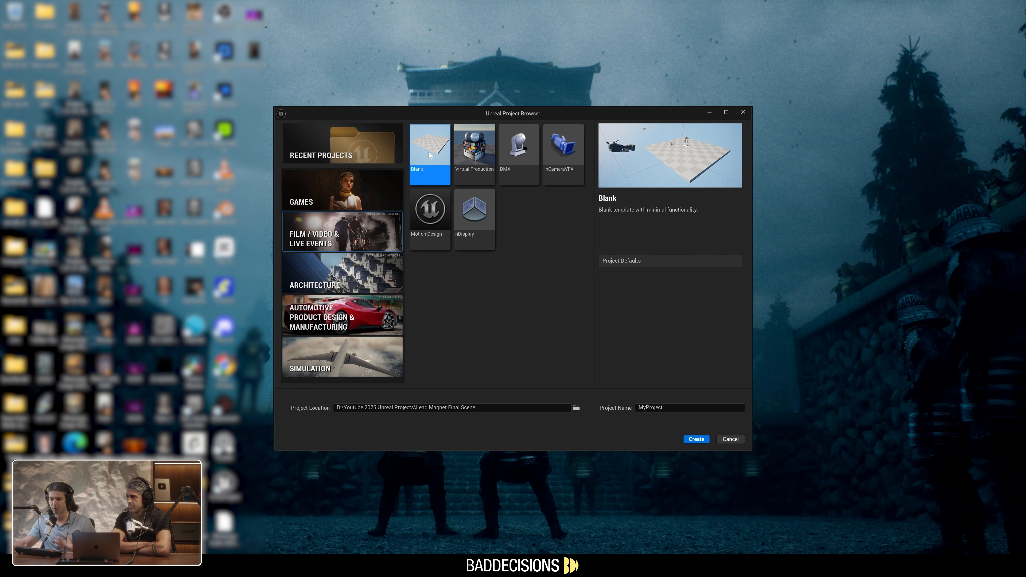
Create a Bladerunner folder at the root of the D: drive and set it as the project location
left_click(576, 408)
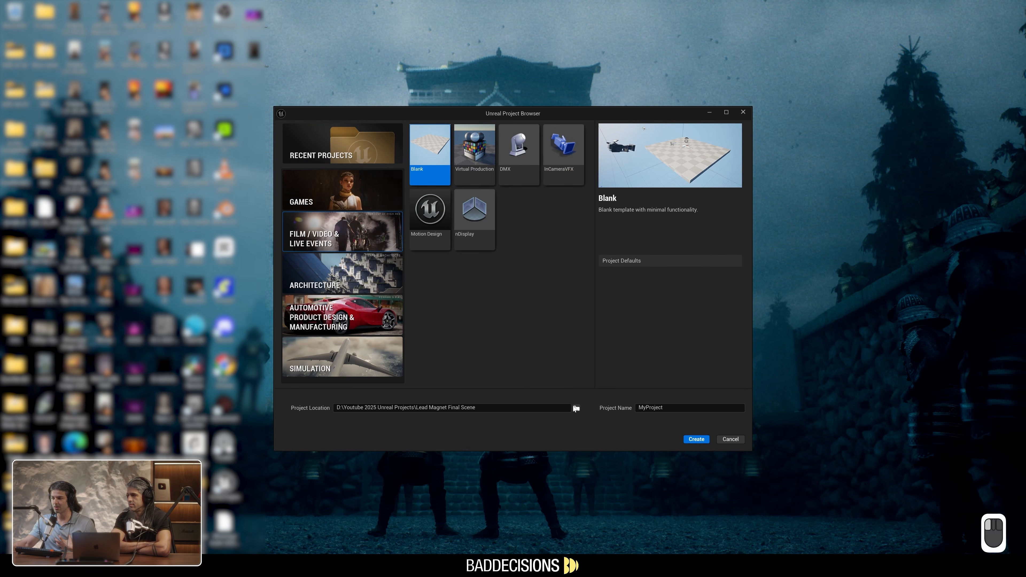
left_click(366, 114)
right_click(340, 248)
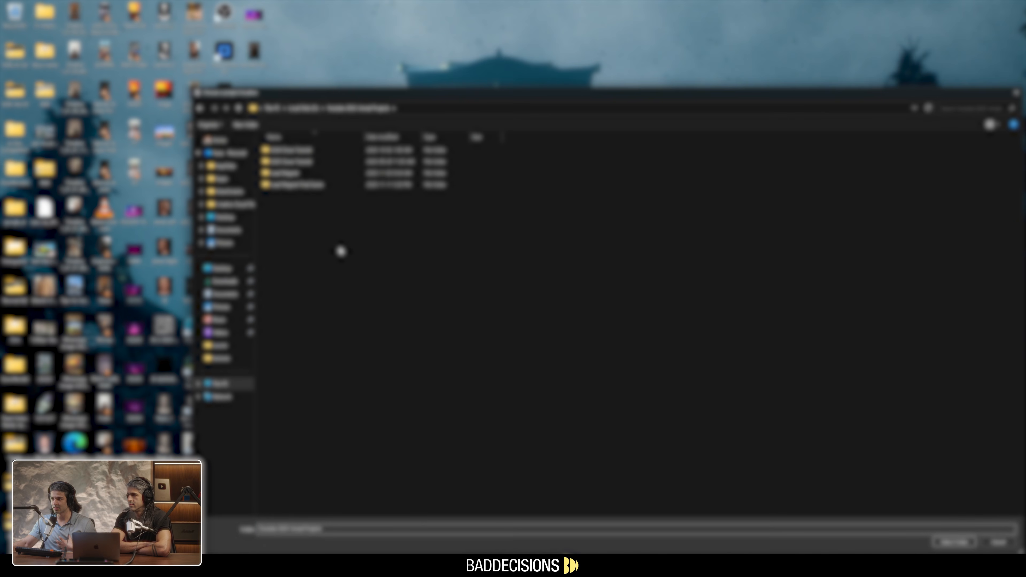
left_click(298, 114)
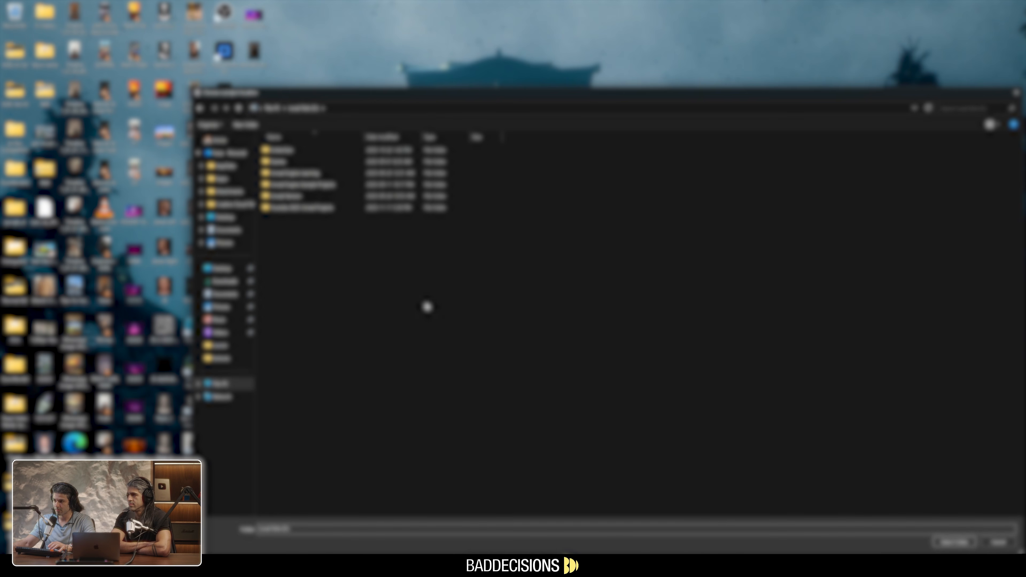
right_click(360, 275)
mouse_move(396, 374)
left_click(462, 378)
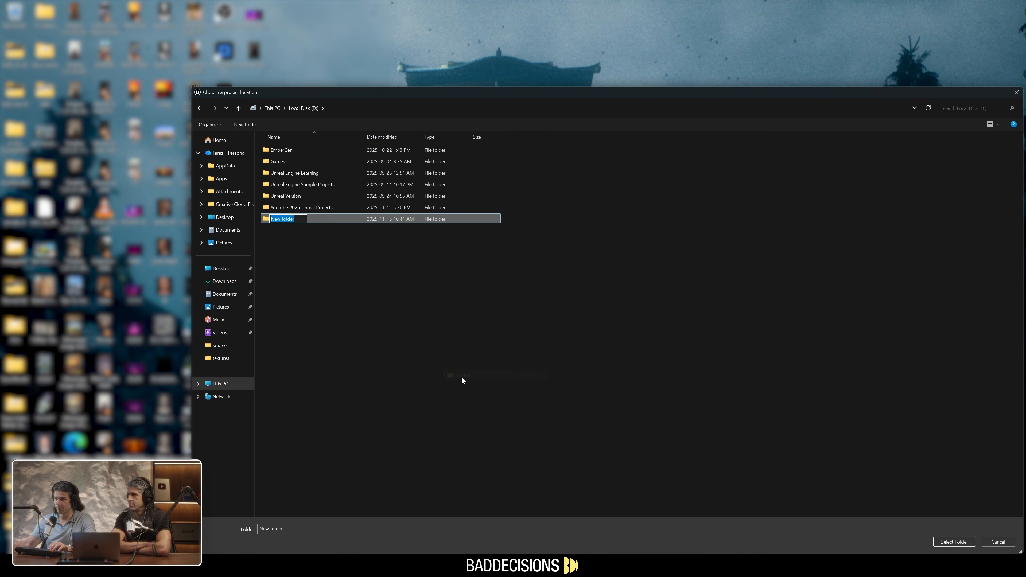
type("Bladerunner")
key("Return")
key("Return")
left_click(961, 541)
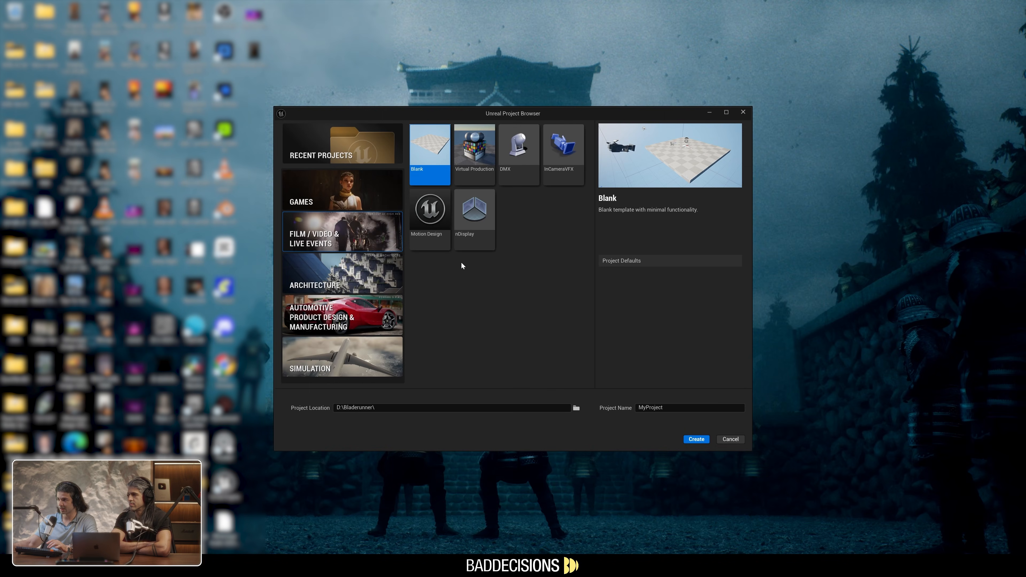
Name the project Bladerunner and create it from the Blank template
double_click(650, 408)
type("Bladerunner")
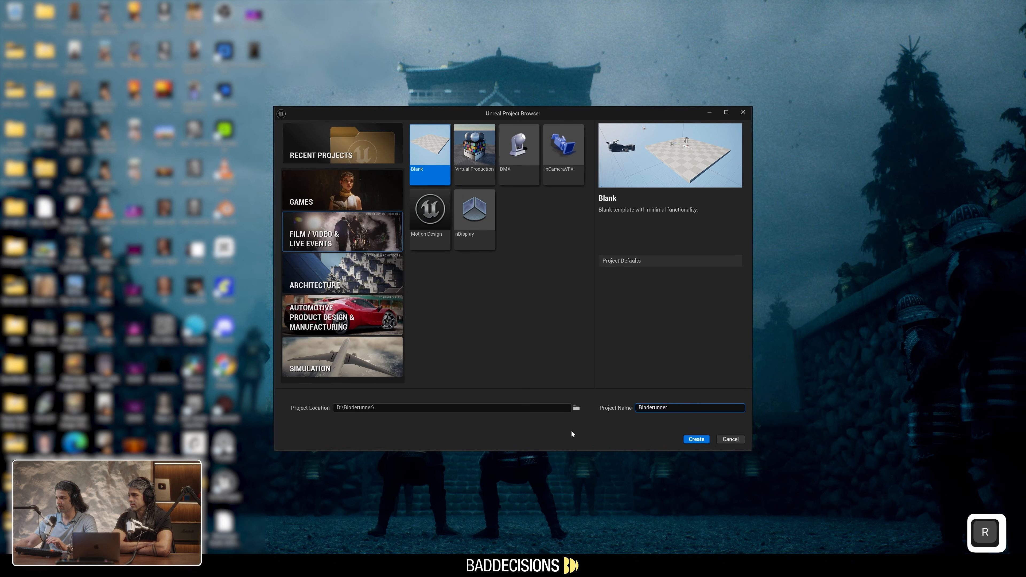
left_click(695, 440)
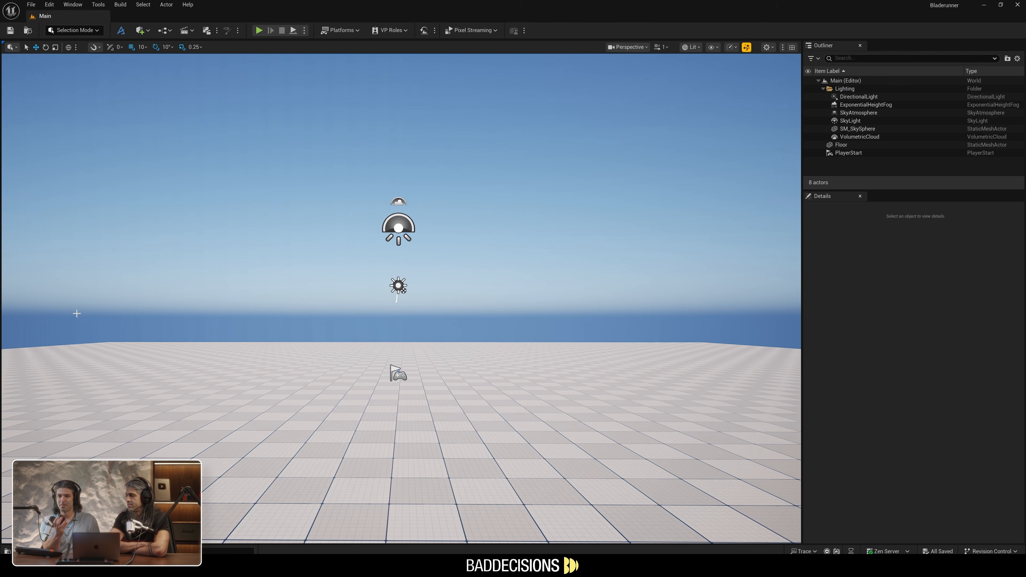
Fly around the new level and examine the floor, sky and light actors from different directions and heights
right_click_drag(76, 313, 77, 313)
right_click_drag(279, 227, 8, 220)
key("w")
key("s")
key("a")
key("d")
key("e")
key("q")
key("w")
key("a")
key("s")
key("d")
key("w")
key("e")
key("q")
key("e")
key("s")
key("d")
key("w")
key("s")
key("e")
key("d")
key("q")
key("w")
key("a")
key("q")
key("w")
right_click_drag(628, 219, 587, 212)
key("a")
key("s")
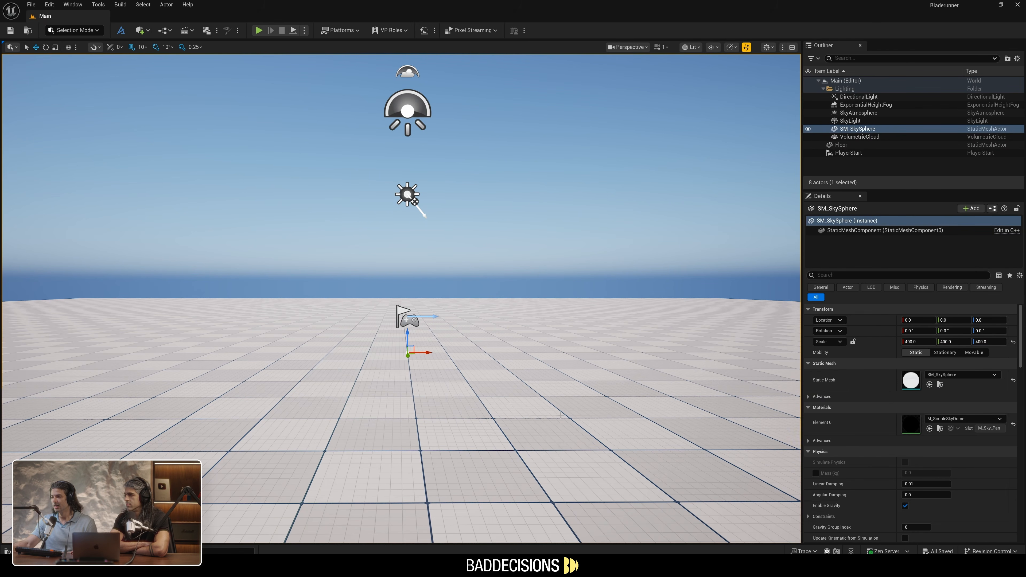
Switch to Sketchfab in the browser and search its 3D models for "spinner"
key("alt+Tab")
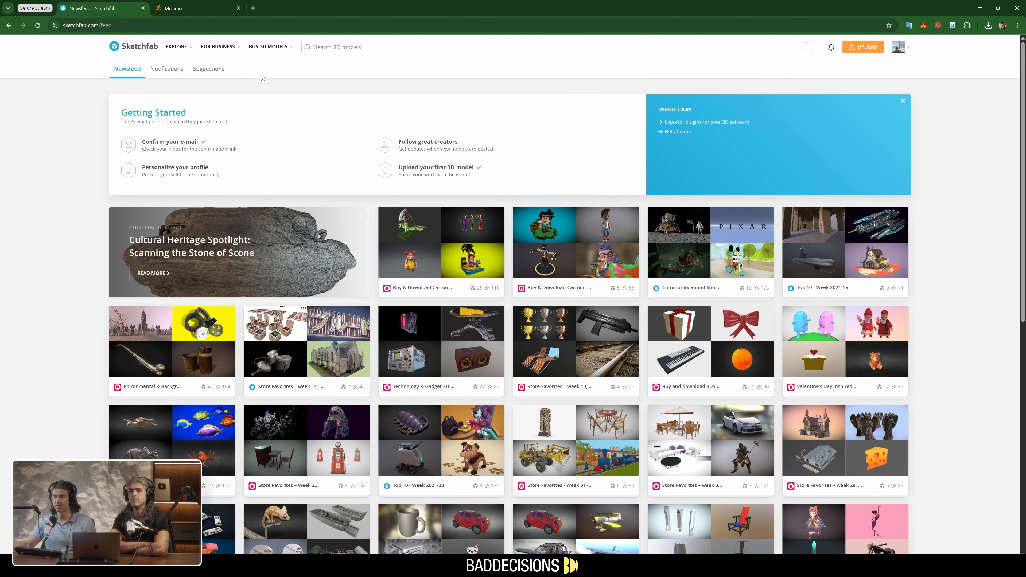
type("/spl")
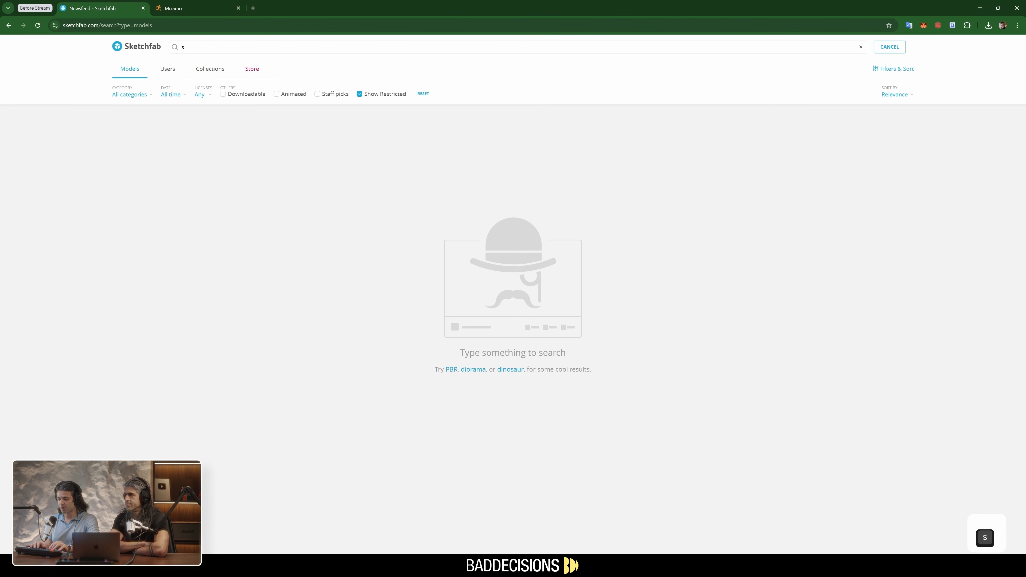
type("nner")
key("Return")
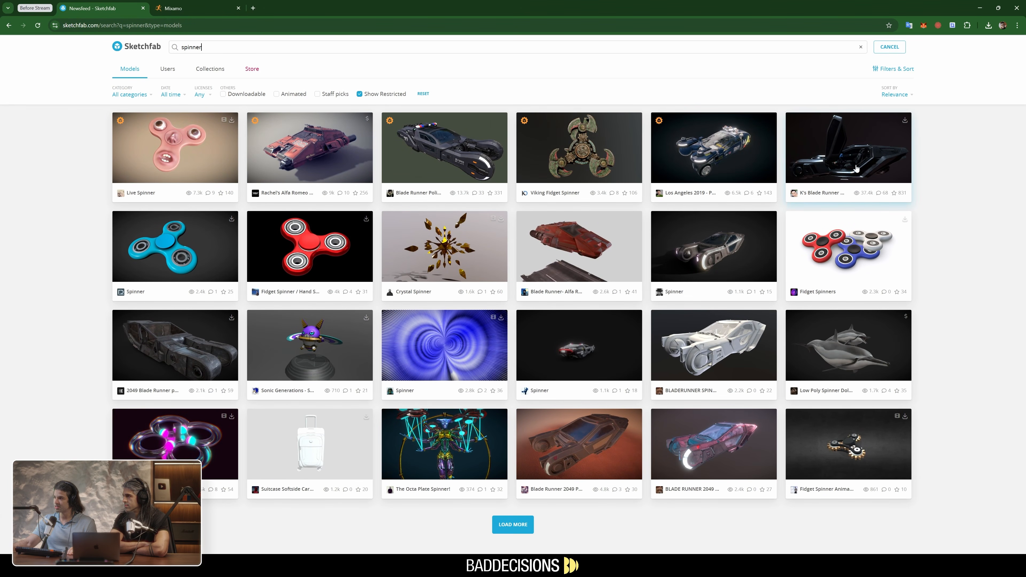
Download the GLB version with 4k textures of the K's Blade Runner Spinner model and return to Unreal Engine
left_click(841, 149)
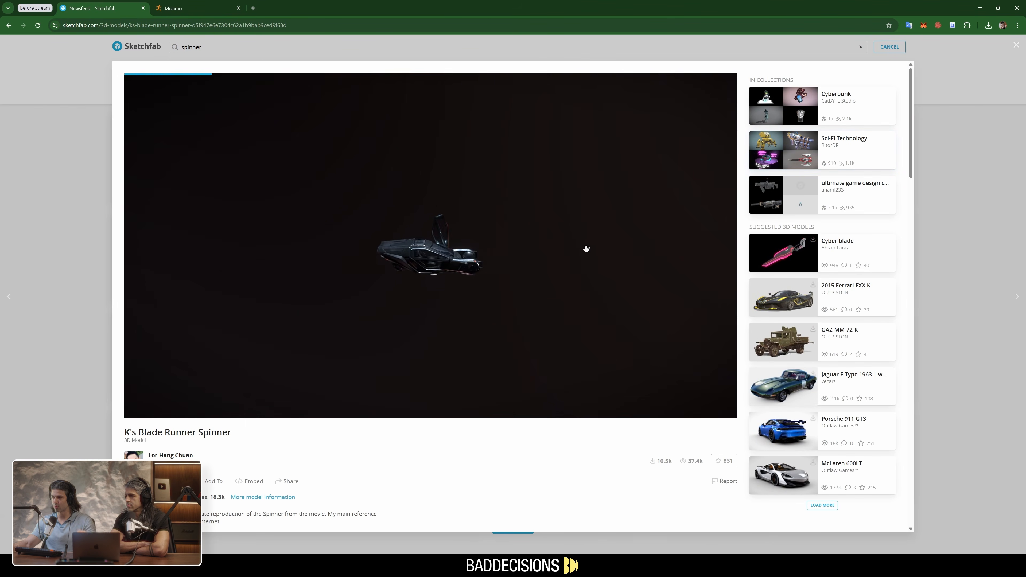
mouse_move(468, 283)
left_mouse_down()
mouse_move(533, 279)
mouse_move(448, 285)
mouse_move(404, 270)
mouse_move(473, 271)
left_mouse_up()
left_click(158, 480)
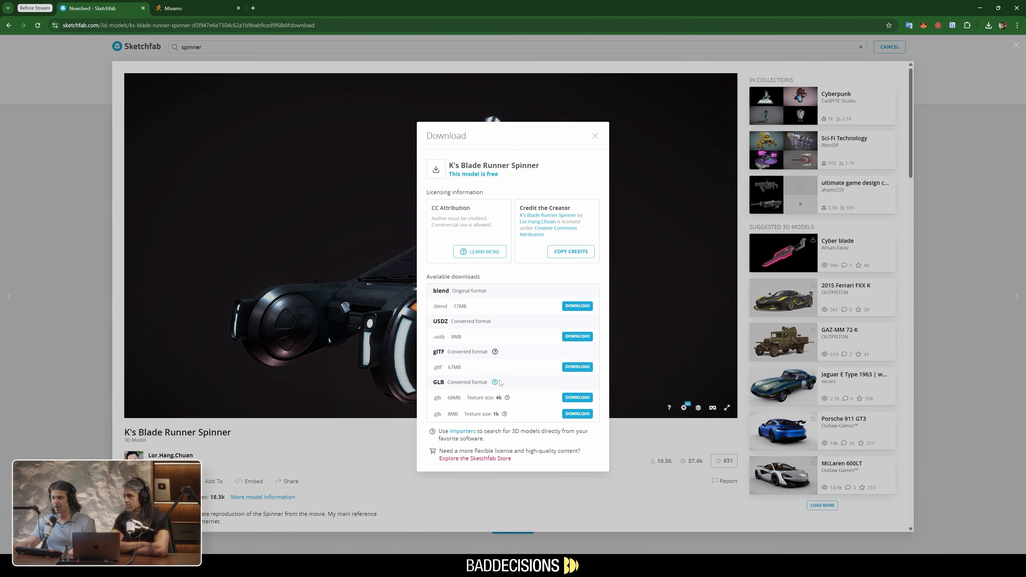
left_click(566, 400)
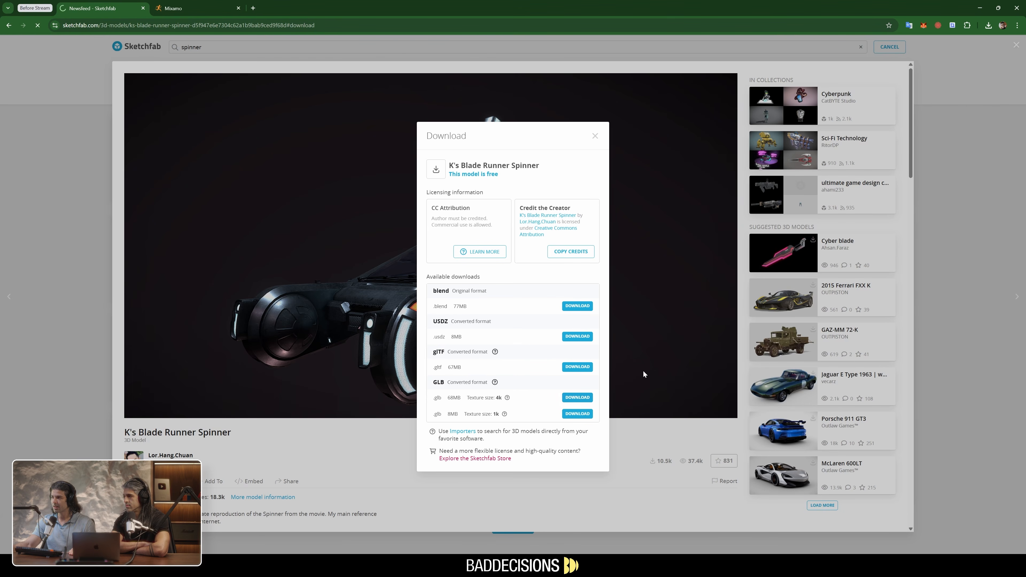
left_click(980, 7)
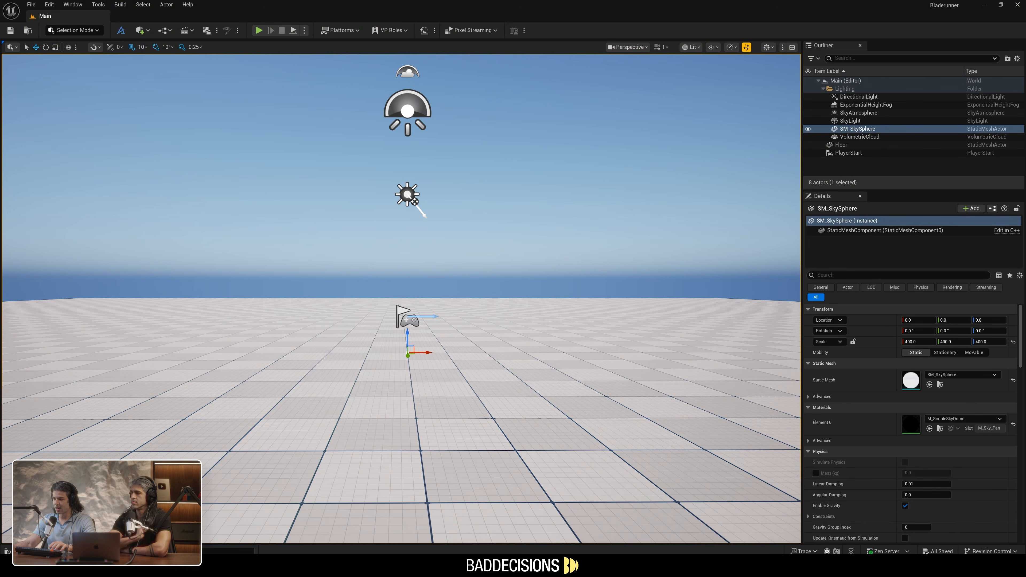
Open a File Explorer window on the Downloads folder and move it out of the way
key("super+e")
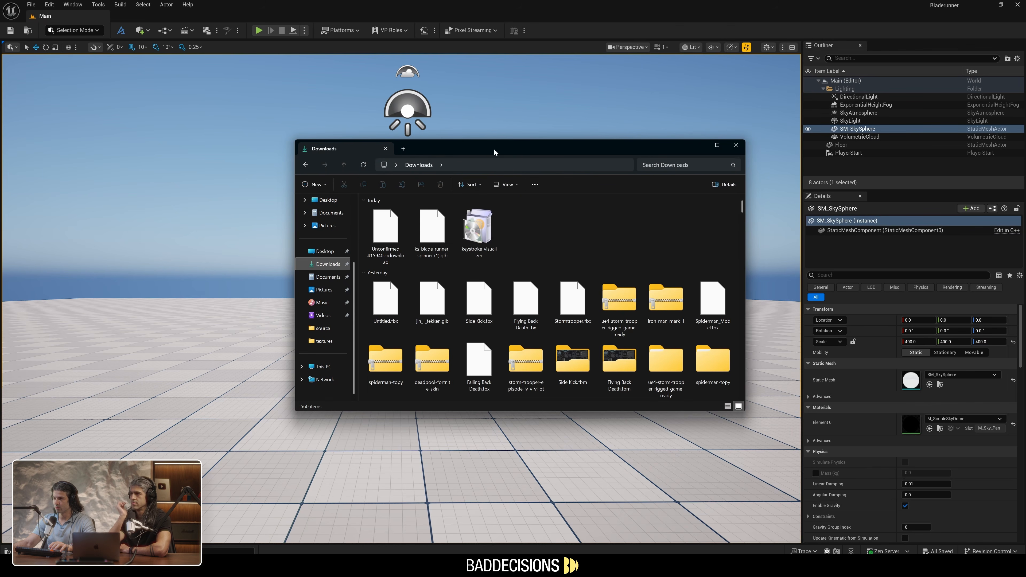
left_click_drag(522, 149, 707, 162)
left_click(600, 2)
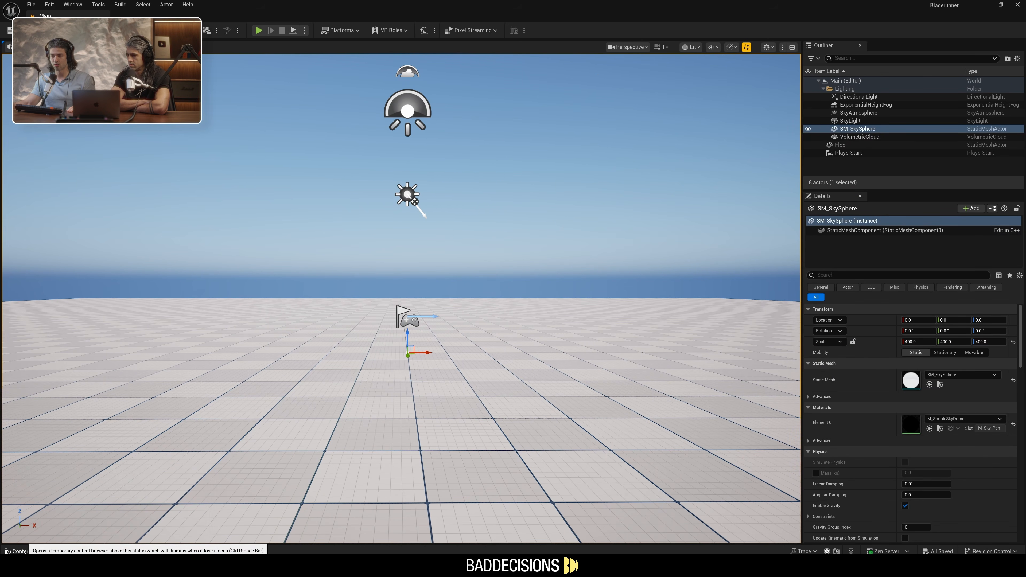
Bring up the project's content browser and go to the Content folder
left_click(37, 552)
left_click(38, 551)
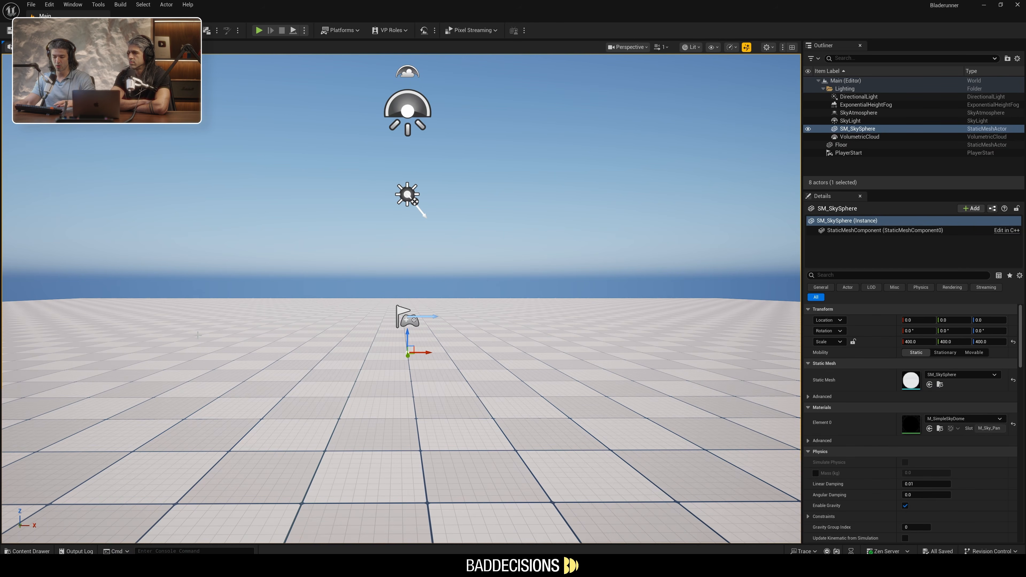
key("ctrl+space")
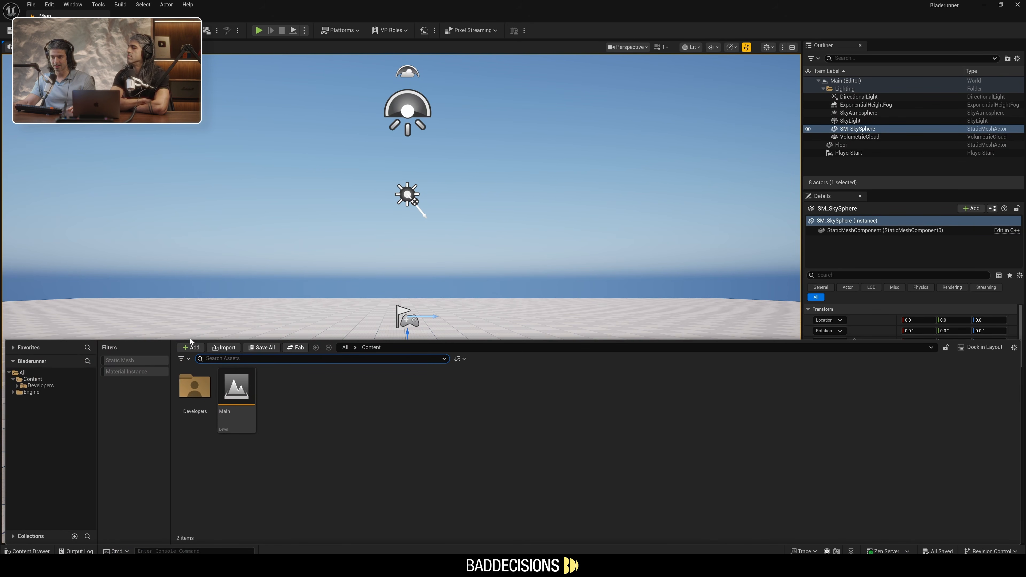
left_click(35, 380)
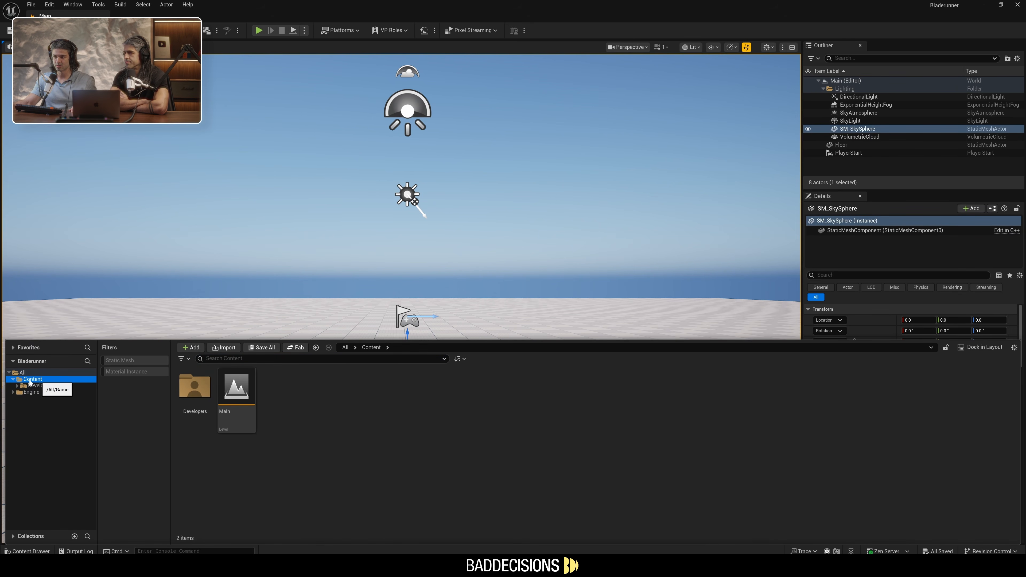
right_click(313, 402)
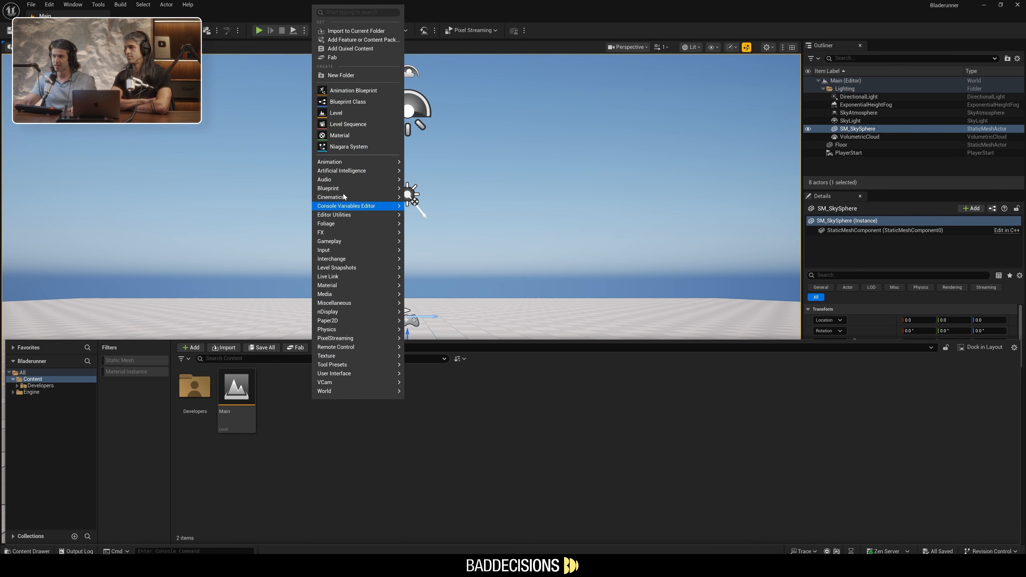
left_click(30, 392)
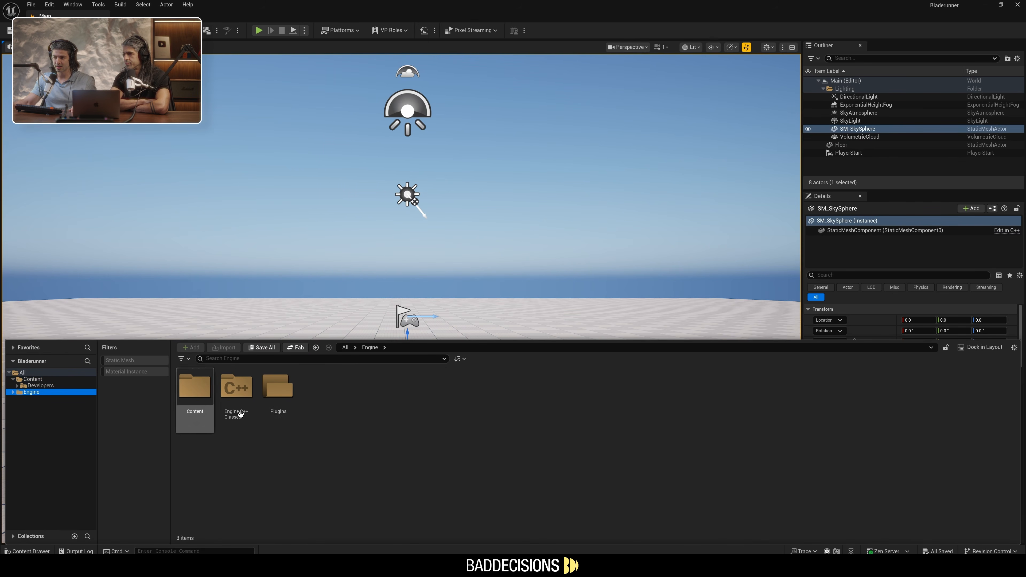
left_click(28, 379)
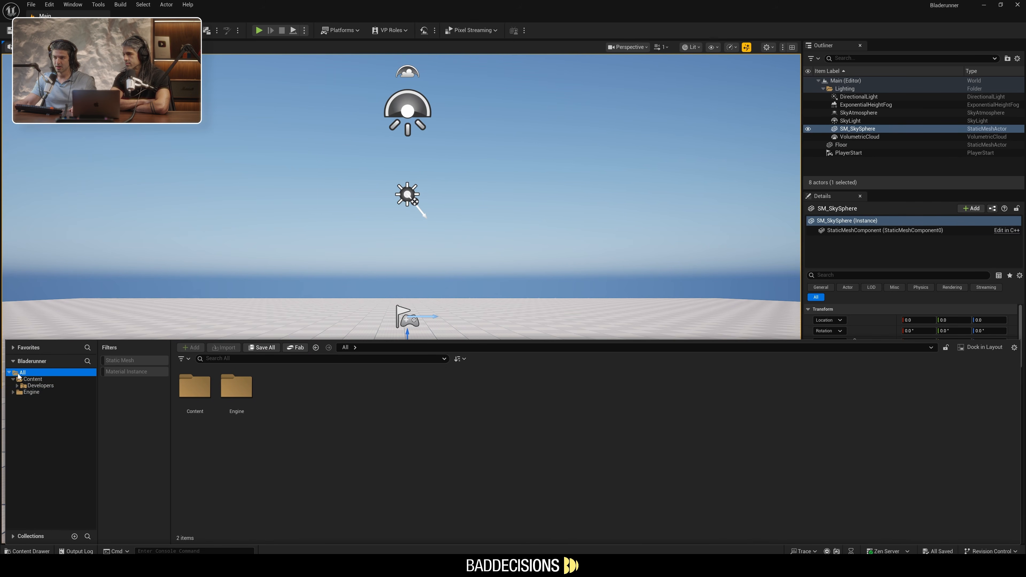
right_click(362, 409)
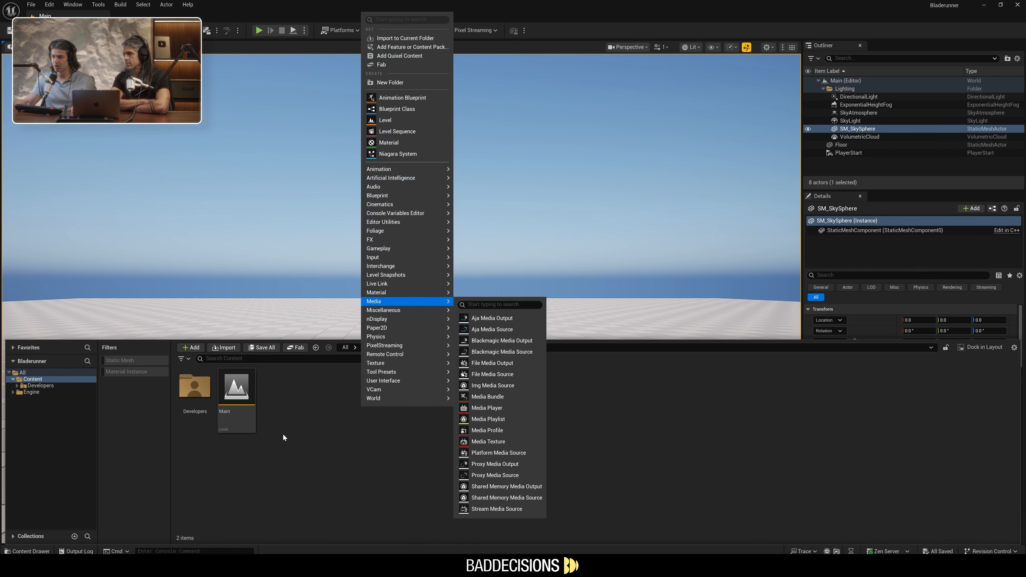
left_click(271, 436)
Create a folder named Spinner inside the Content folder and open it
right_click(355, 426)
left_click(383, 99)
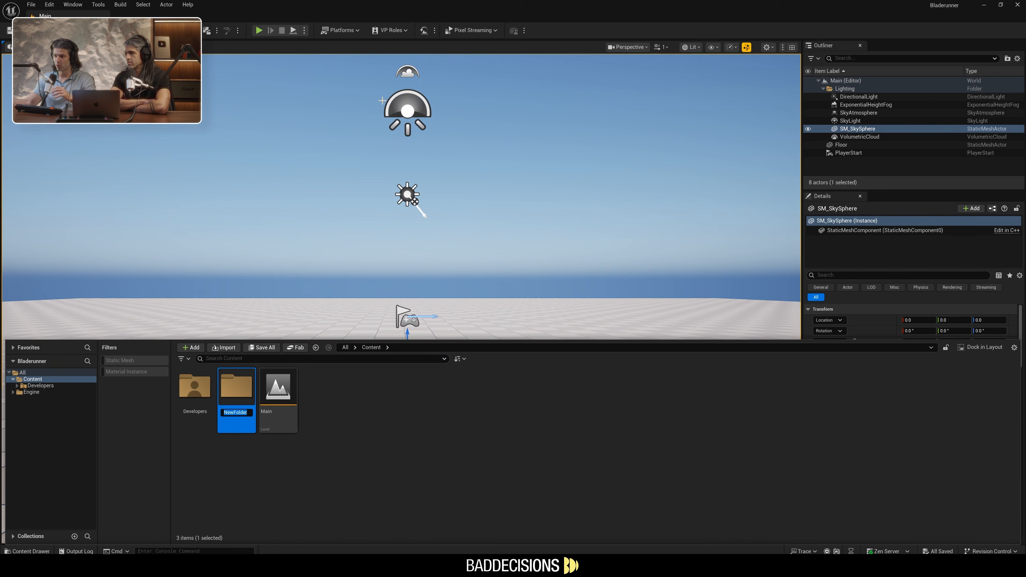
type("Spinner")
key("Return")
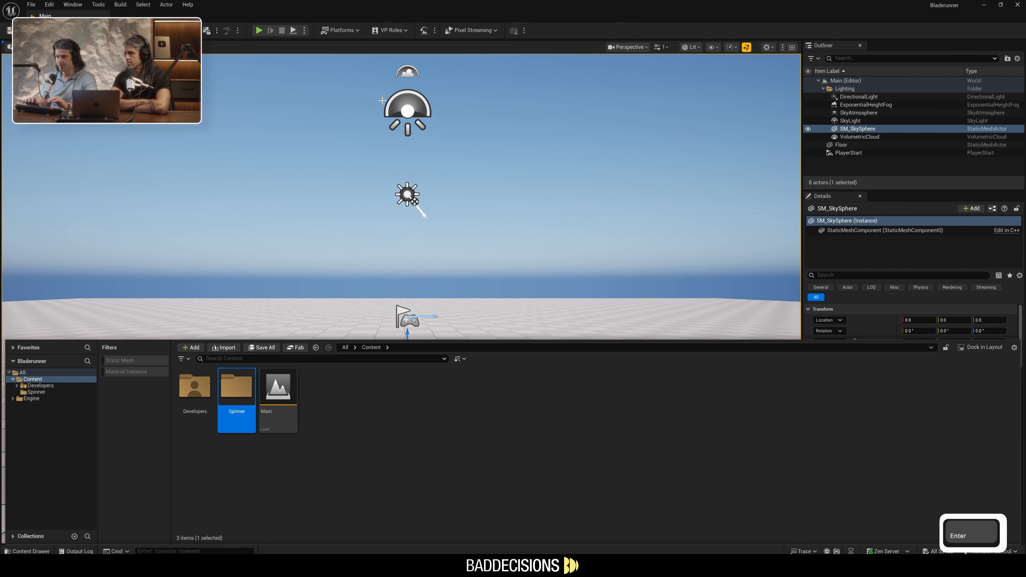
key("Return")
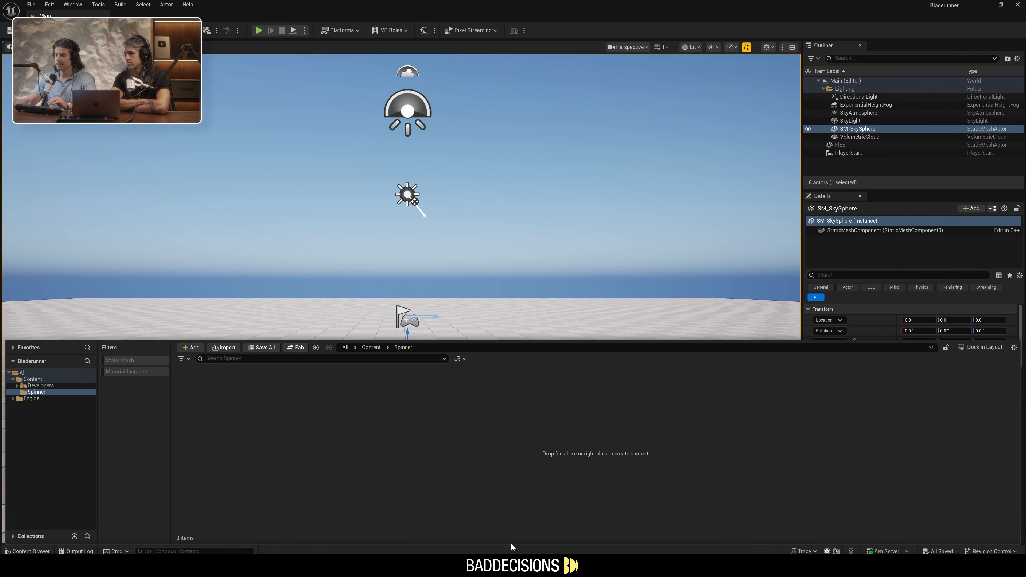
Bring ks_blade_runner_spinner (2).glb from the Downloads folder into the Spinner folder and put the file window away
left_click(514, 564)
left_click(548, 180)
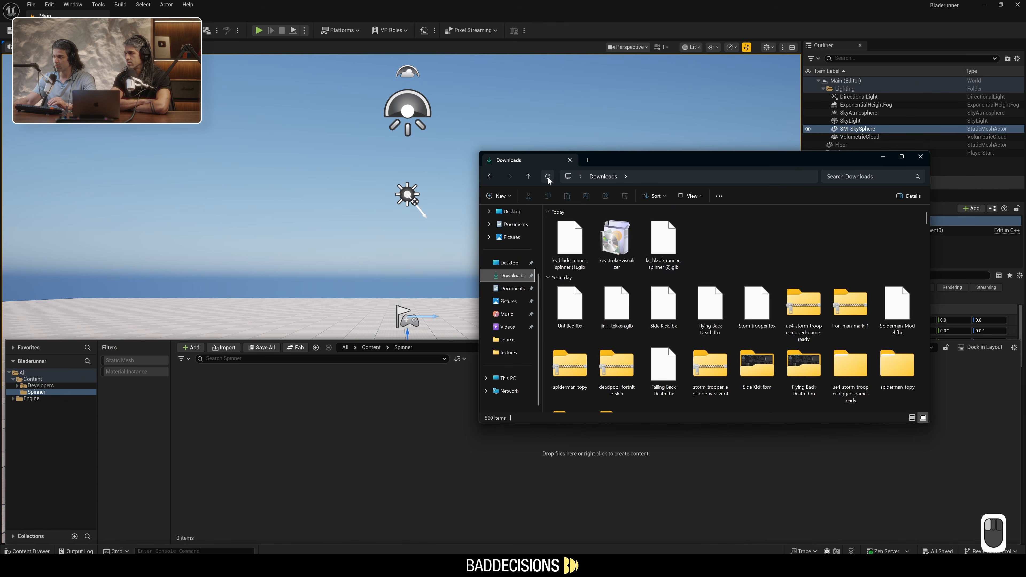
left_click_drag(570, 242, 359, 416)
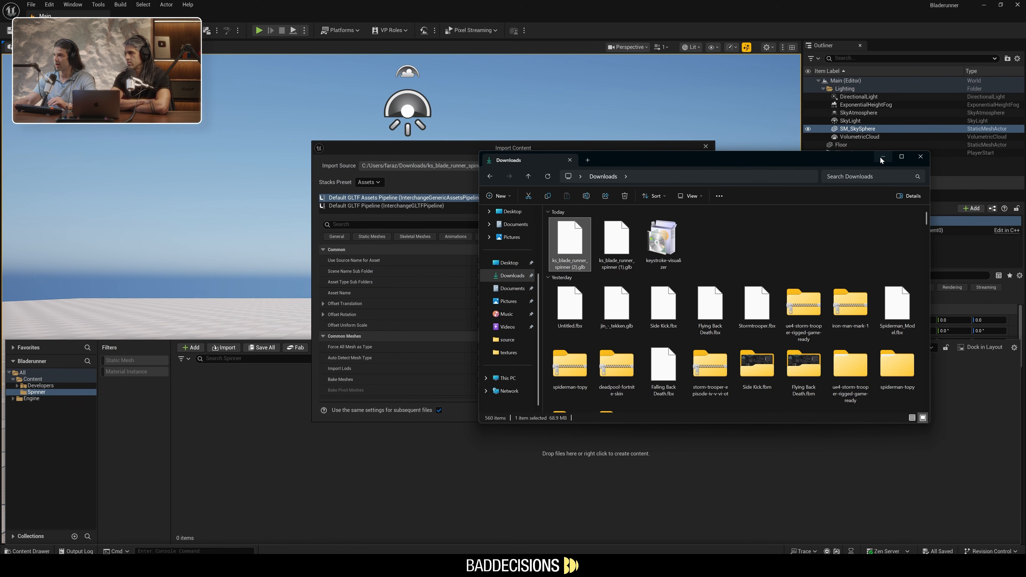
left_click(882, 157)
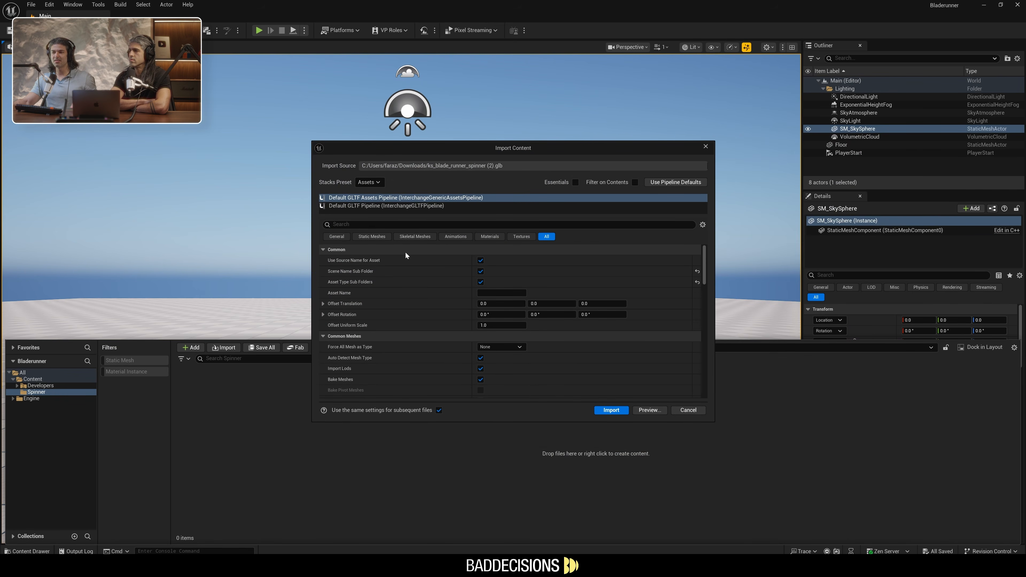
Enable Combine Static Meshes in the import settings and import the Spinner model
scroll(405, 252, "down", 4)
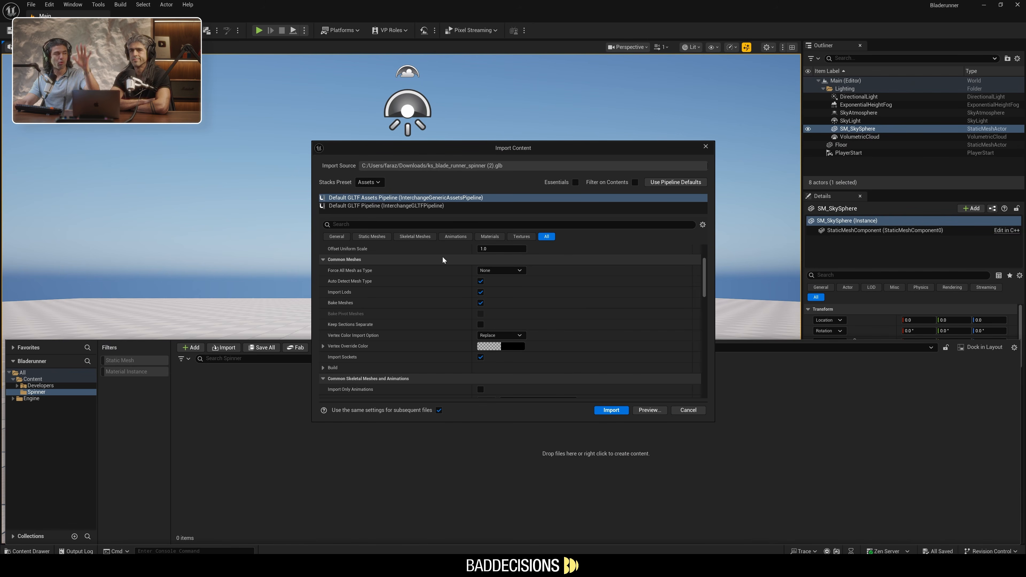
scroll(438, 262, "down", 6)
scroll(435, 283, "up", 10)
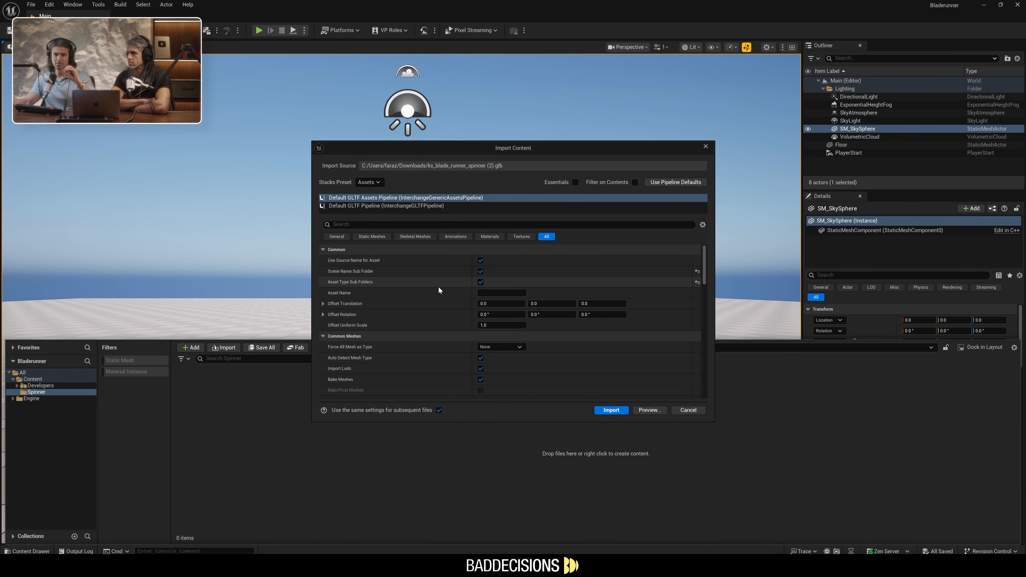
scroll(438, 287, "down", 5)
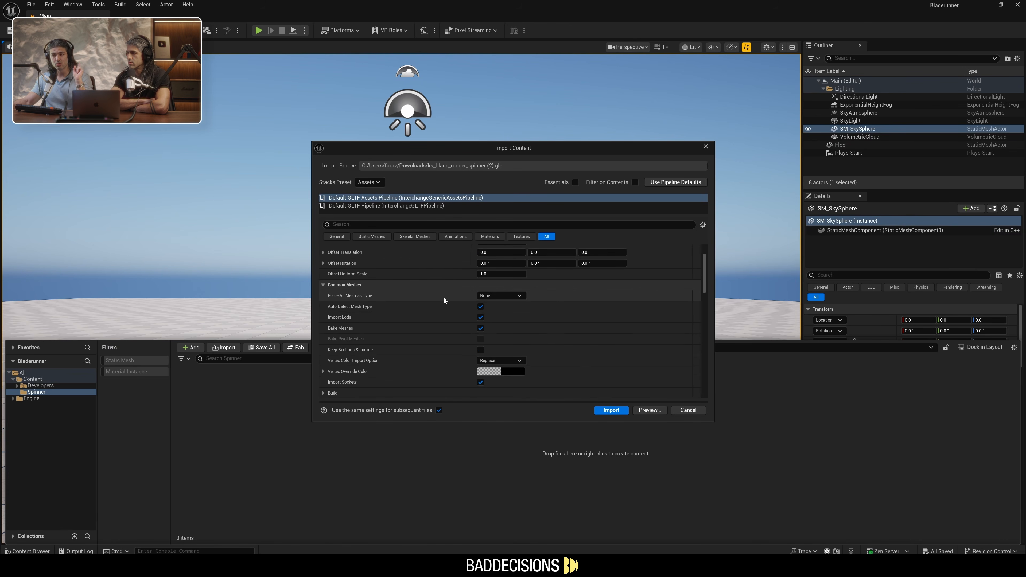
scroll(439, 302, "down", 3)
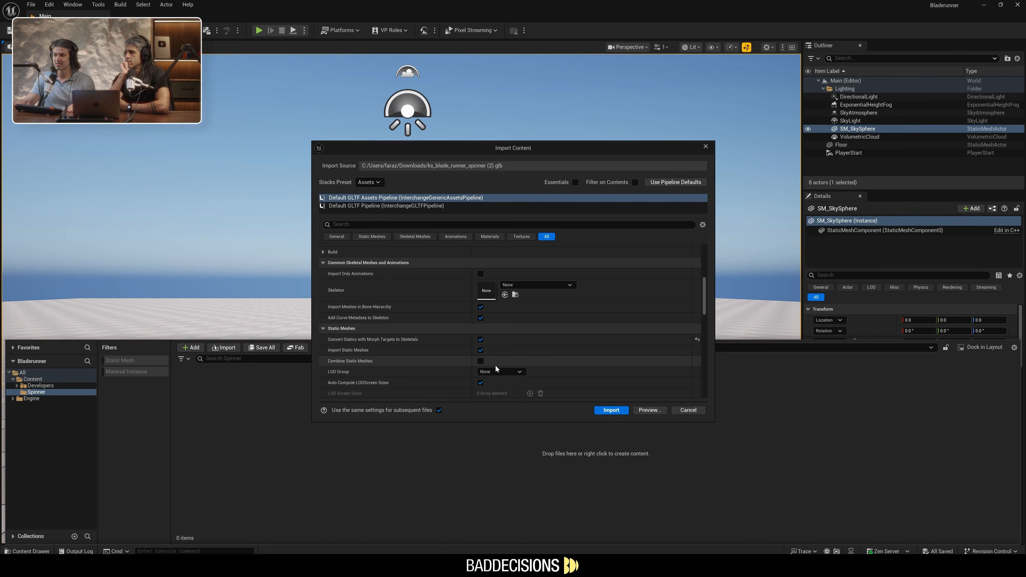
left_click(480, 361)
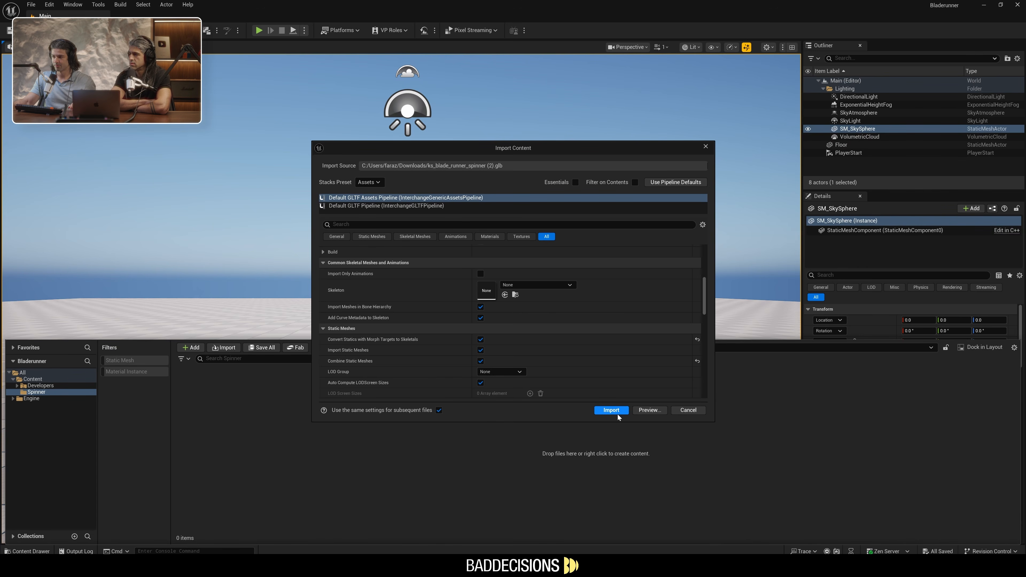
left_click(611, 410)
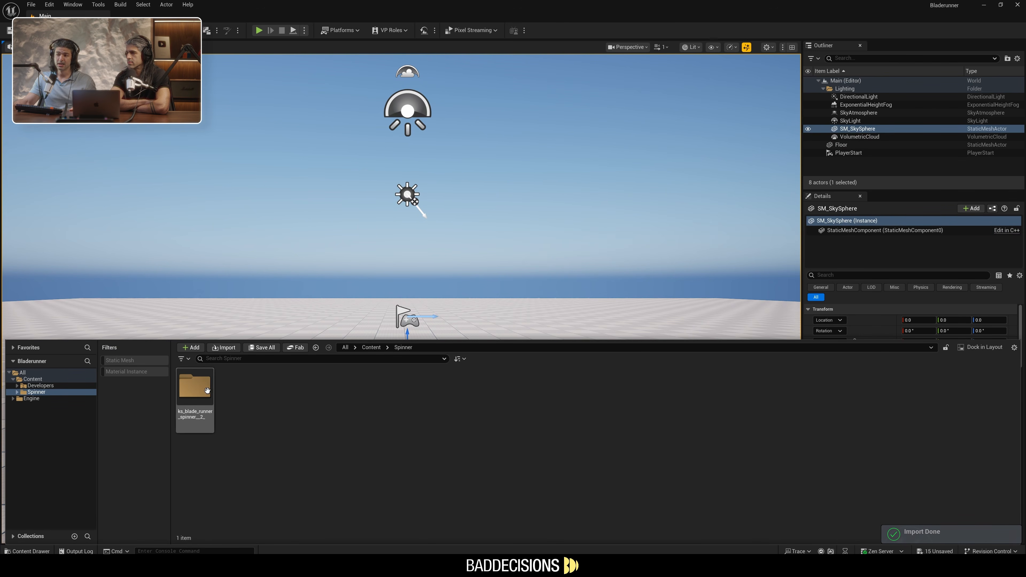
Open the StaticMeshes folder of the imported Spinner and place its static mesh on the level's floor
double_click(196, 391)
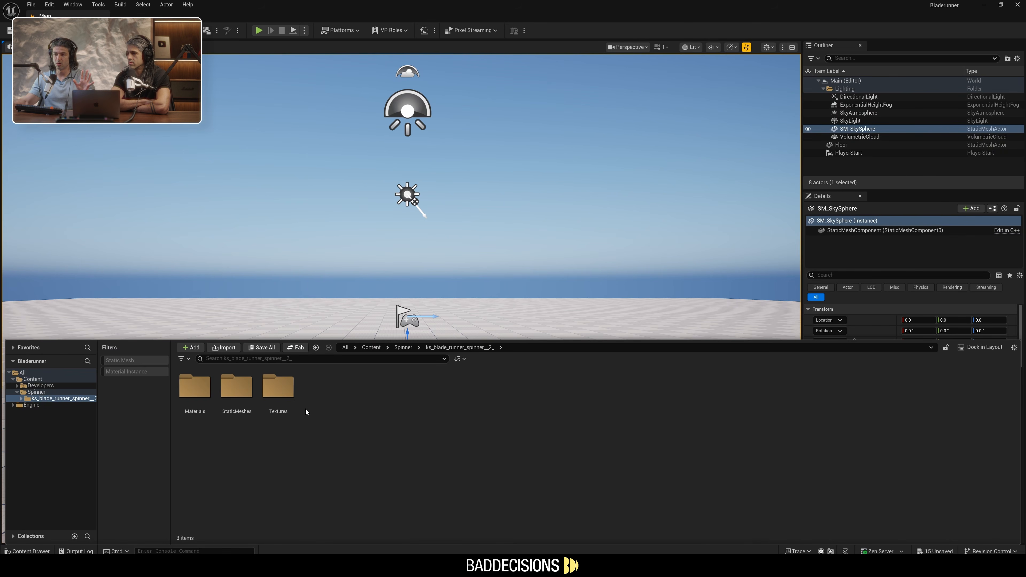
left_click(247, 384)
double_click(247, 384)
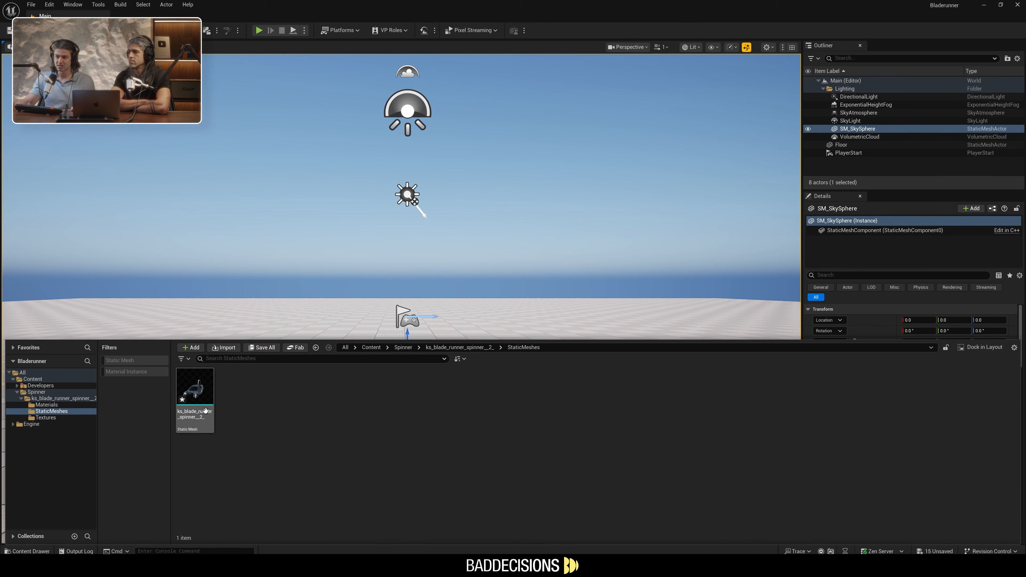
left_click_drag(190, 391, 402, 393)
Fly around the placed Spinner and examine the model from several sides
left_click(517, 239)
right_click_drag(517, 238, 613, 296)
key("w")
key("s")
key("a")
key("w")
scroll(558, 262, "down", 3)
key("q")
key("d")
key("q")
key("w")
key("d")
key("w")
key("e")
key("a")
key("a")
key("q")
key("a")
key("s")
key("d")
key("a")
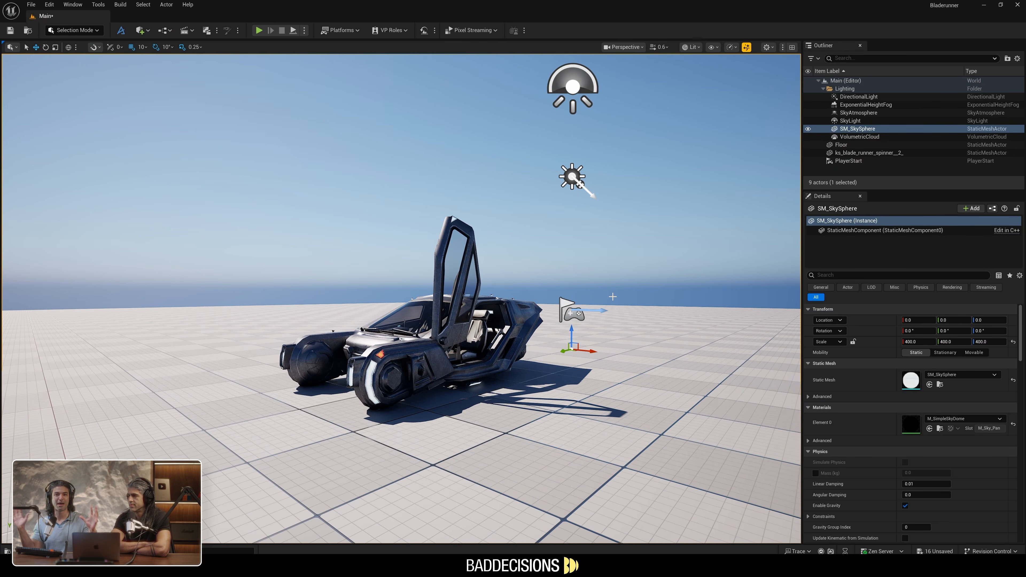
key("d")
right_click_drag(591, 289, 527, 288)
key("s")
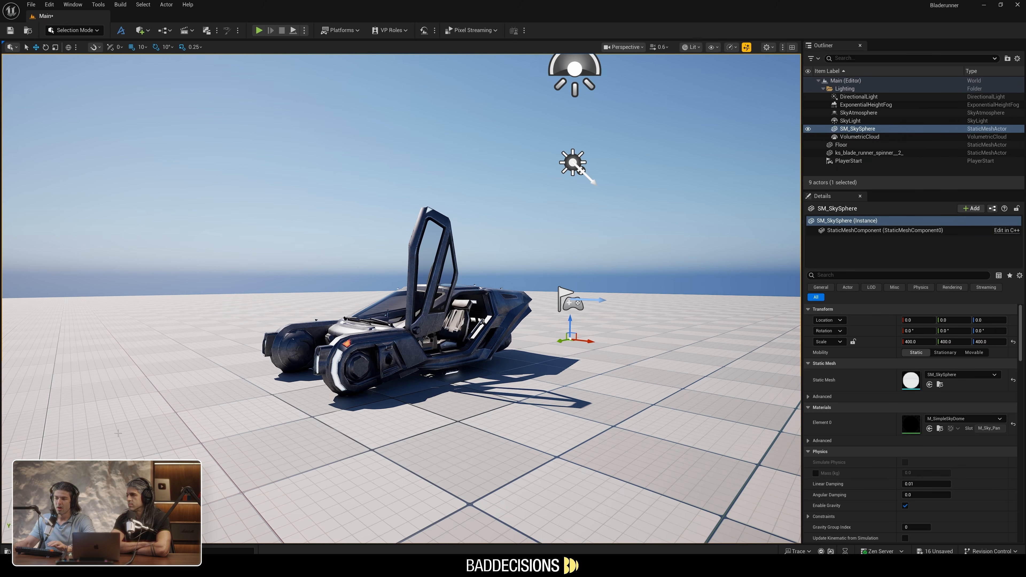
Select and focus the Spinner in the viewport and move it to X -80 and Y 270
right_click_drag(402, 299, 381, 299)
key("w")
key("a")
key("w")
key("d")
key("s")
key("w")
left_click(381, 298)
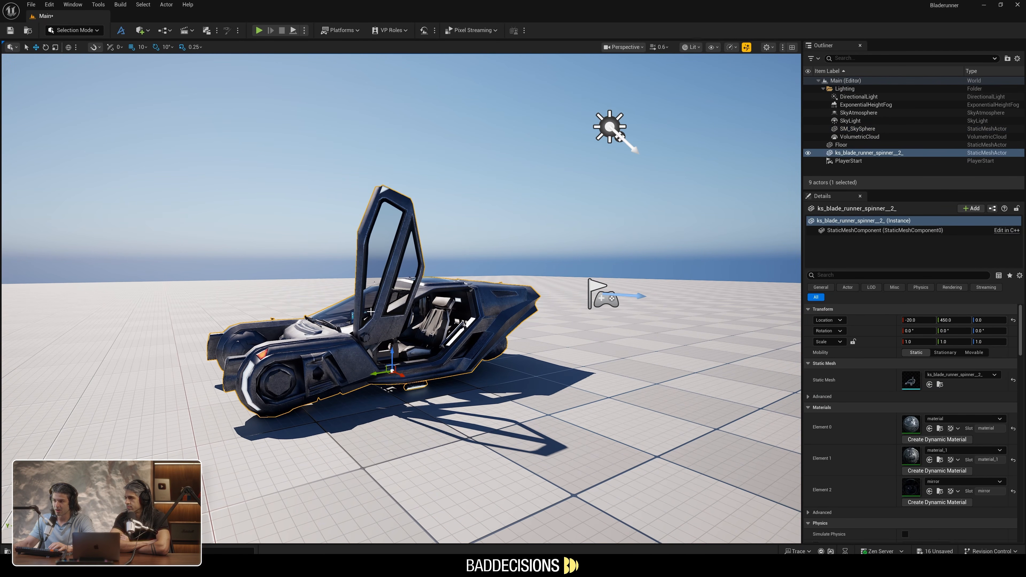
key("f")
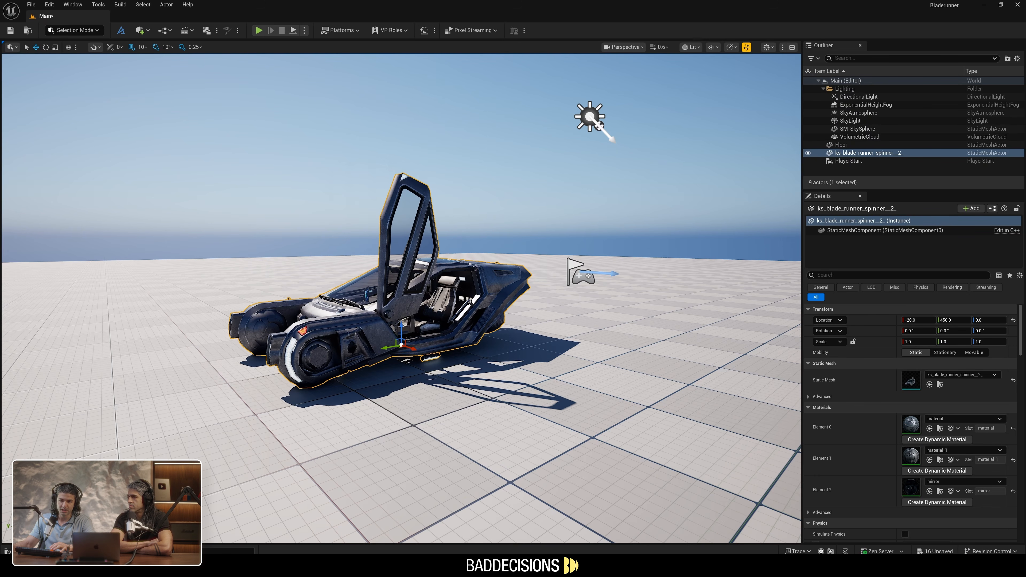
left_click(413, 349)
left_click_drag(413, 349, 366, 362)
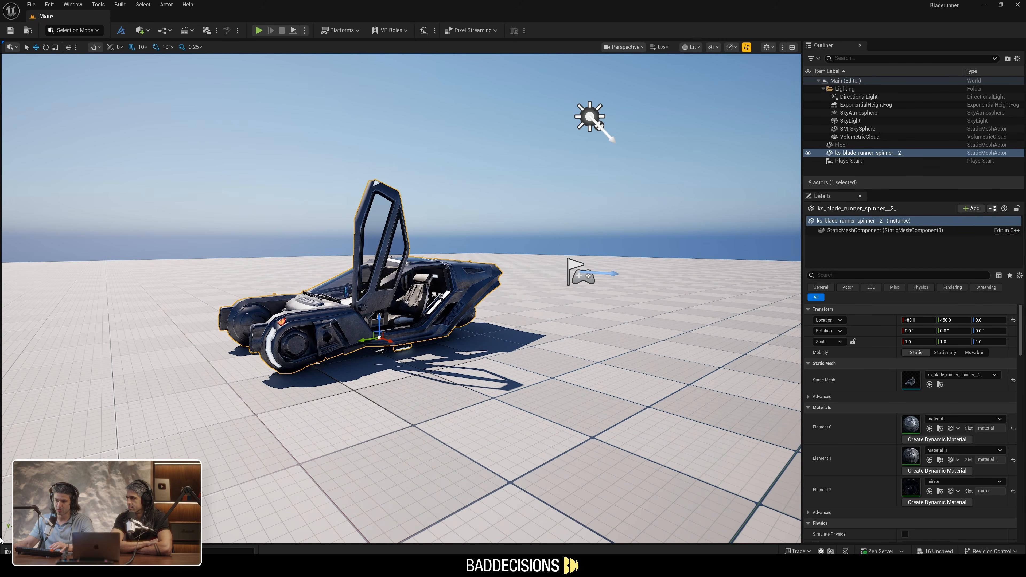
left_click_drag(359, 339, 460, 325)
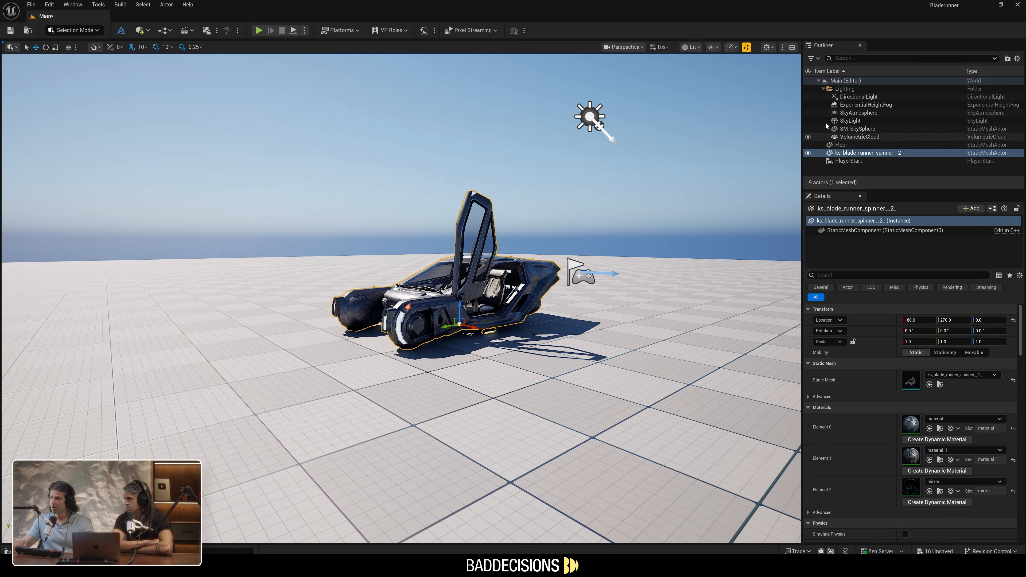
Collapse the Lighting folder in the Outliner
left_click(823, 89)
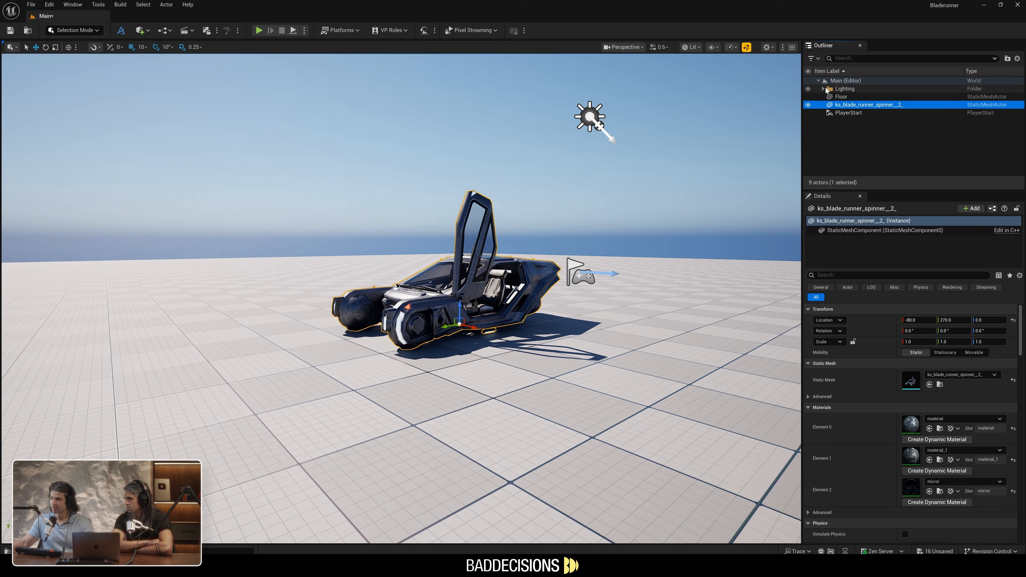
left_click(824, 89)
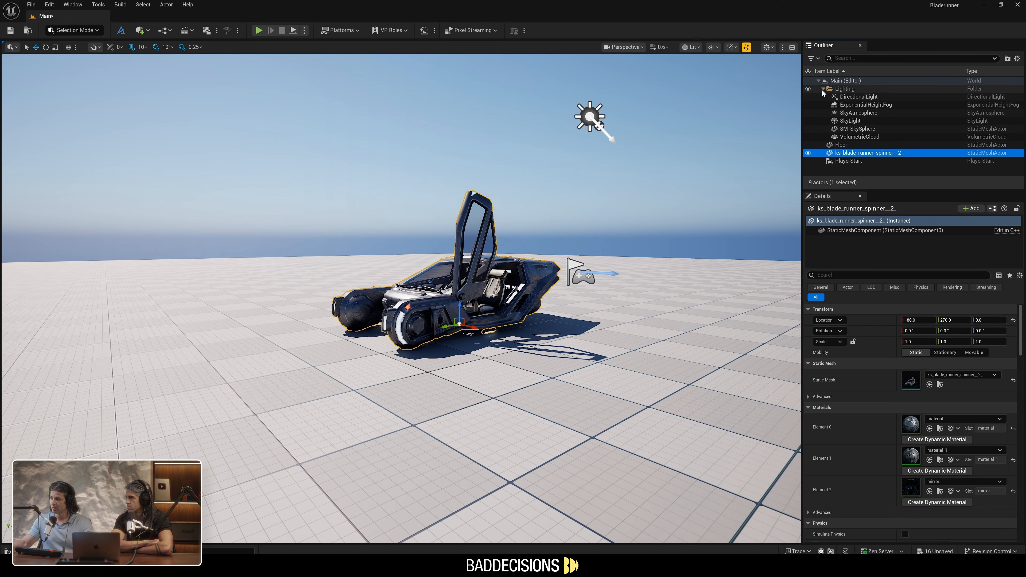
left_click(824, 89)
Select the Floor, try raising it vertically, and undo the move
left_click(841, 97)
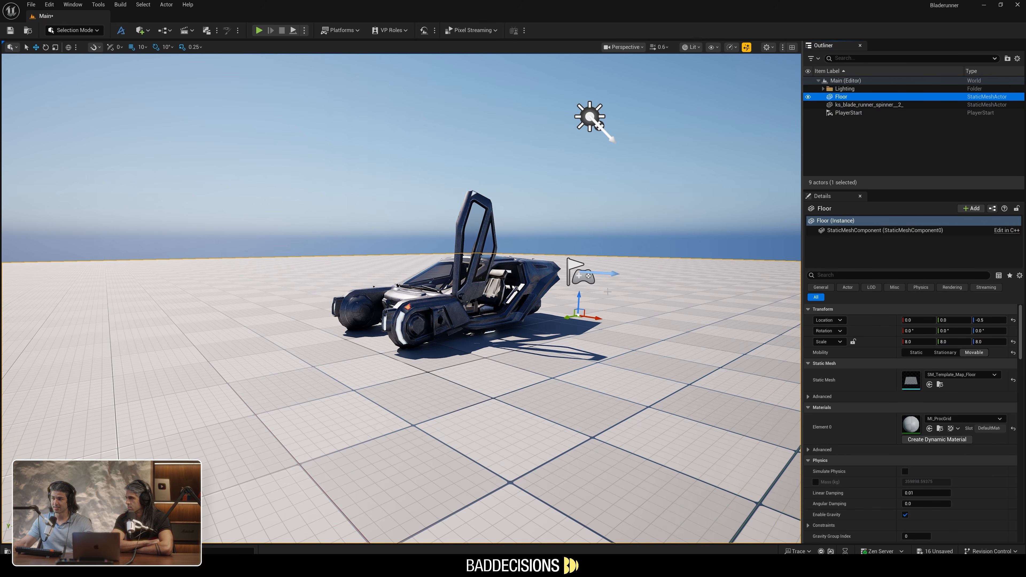
left_click_drag(579, 295, 565, 248)
key("ctrl+z")
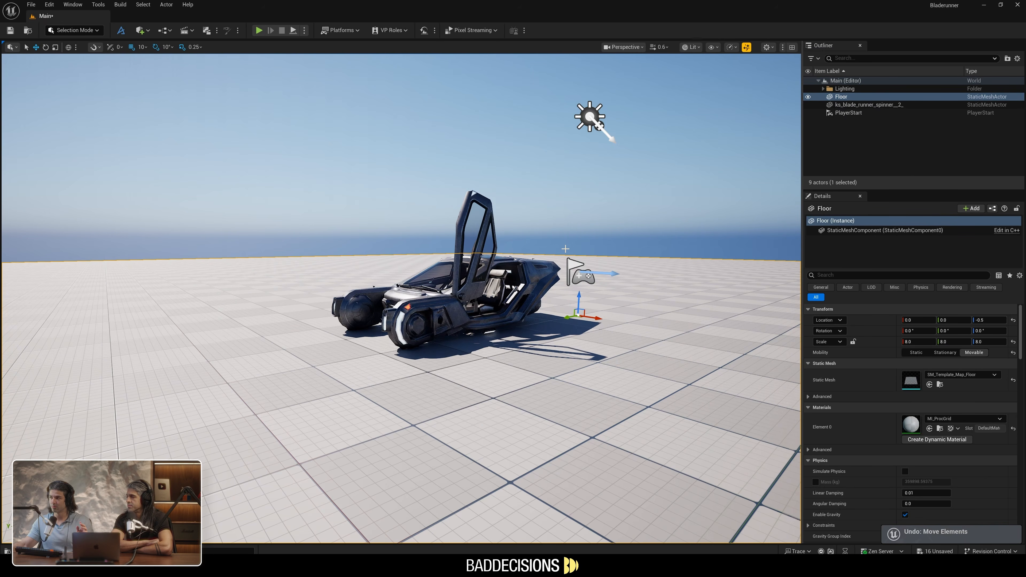
Select the Spinner, shift its location values on all three axes, and reset the location to its default
left_click(852, 105)
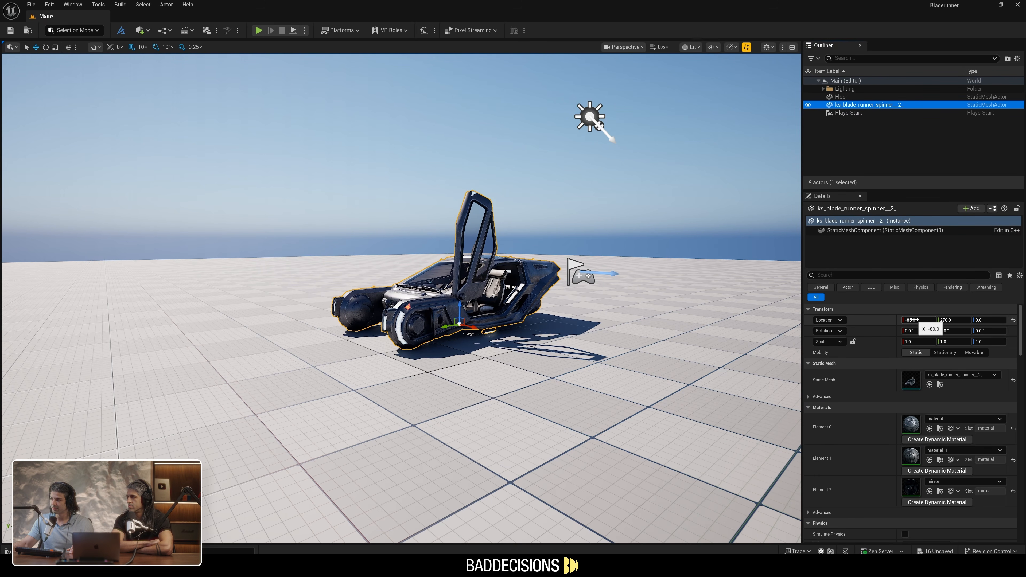
left_click_drag(913, 320, 1019, 325)
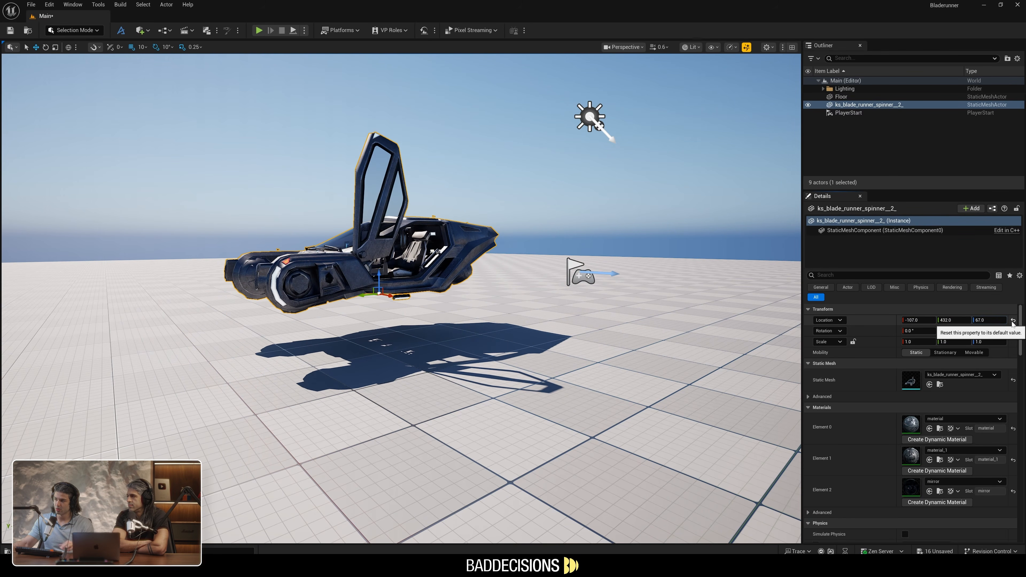
left_click(1013, 321)
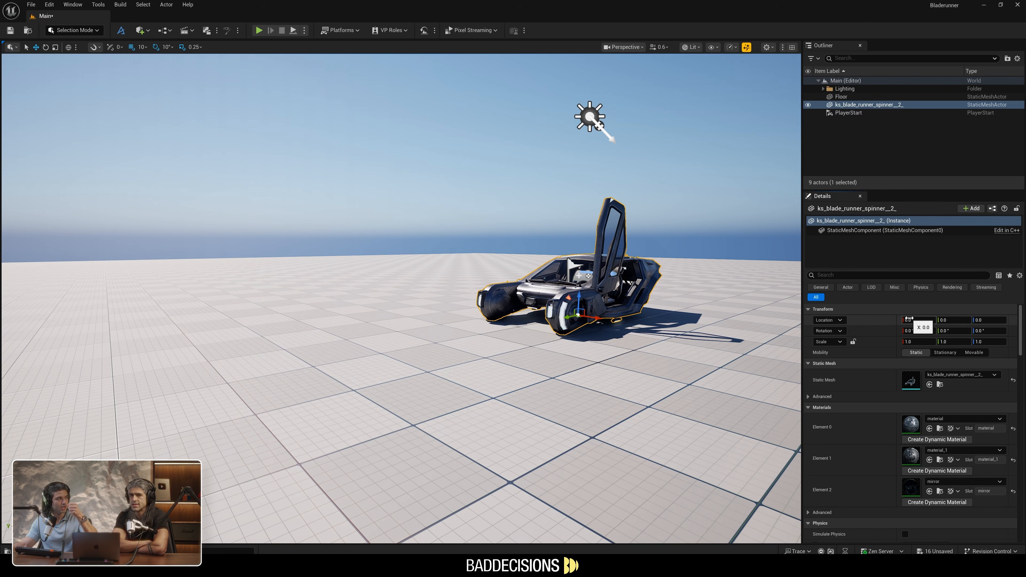
Set the Spinner's X location to 90 and back to 0
right_click_drag(578, 315, 630, 309)
key("w")
key("a")
key("e")
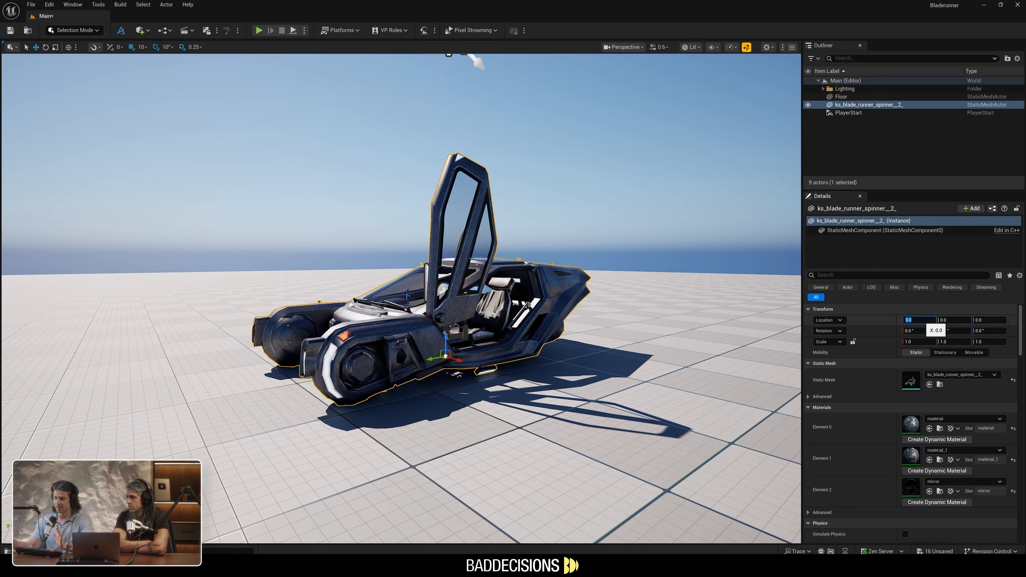
type("90")
key("Return")
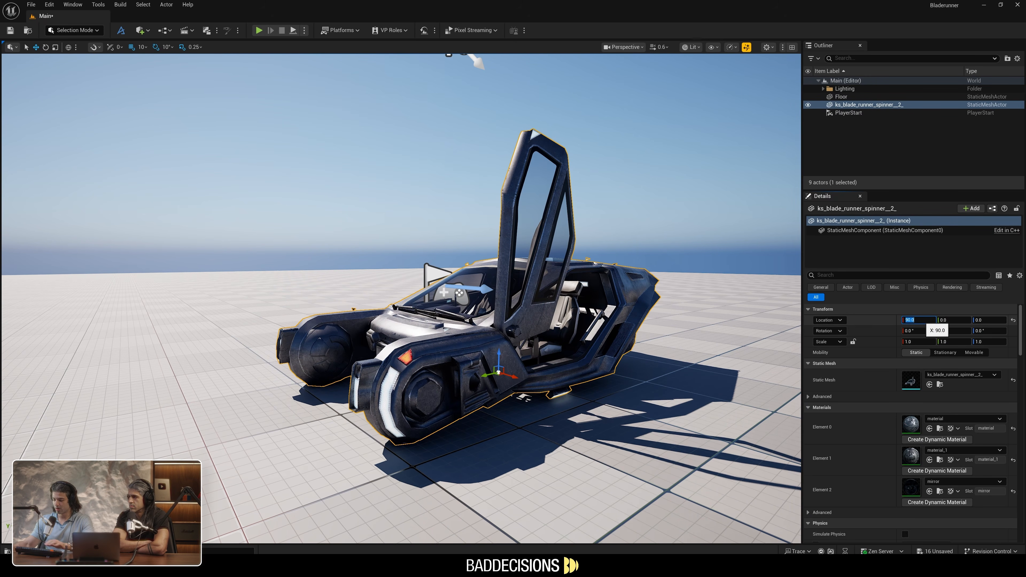
type("0")
key("Return")
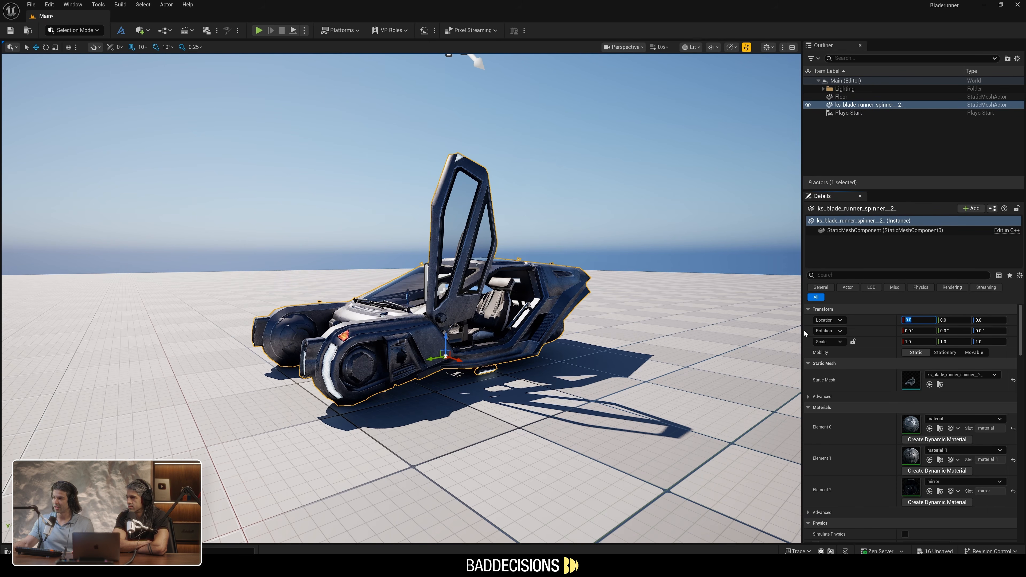
Try out the Spinner's rotation values and reset the rotation to its default
left_click_drag(917, 331, 862, 332)
left_click_drag(949, 331, 997, 331)
left_click(1013, 331)
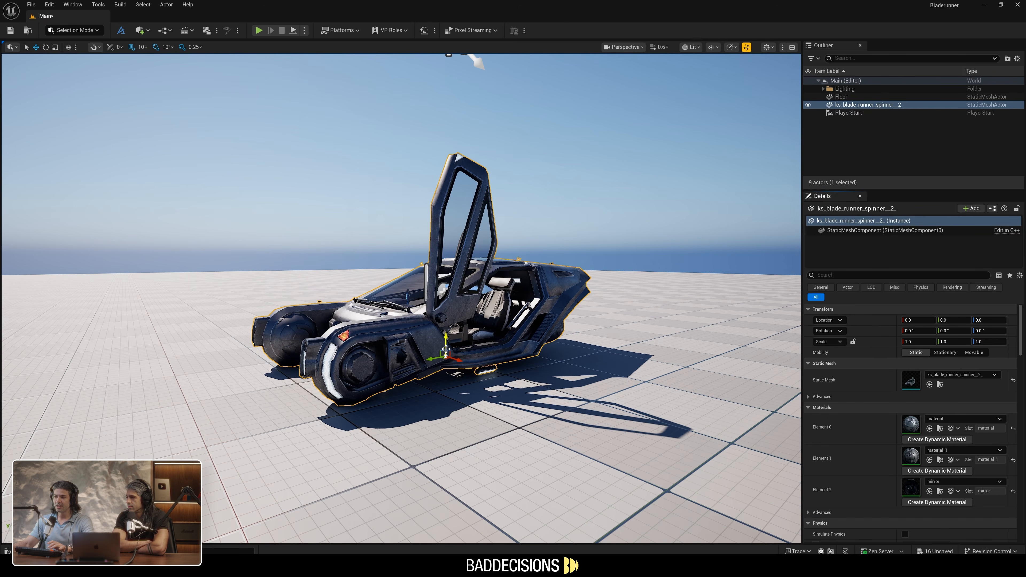
Move the Spinner along the X axis to -50 with the Move tool
key("w")
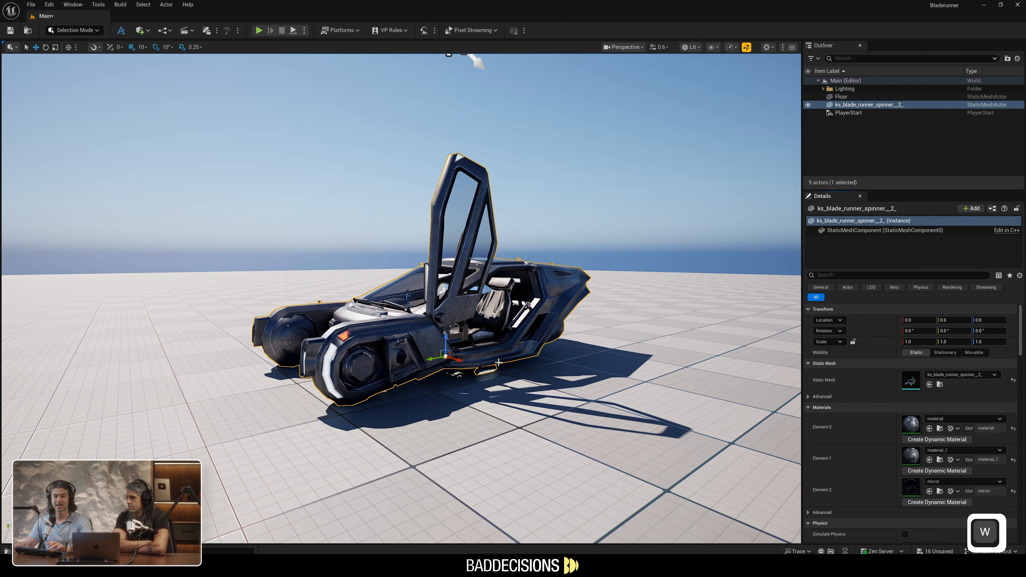
left_click_drag(458, 359, 436, 354)
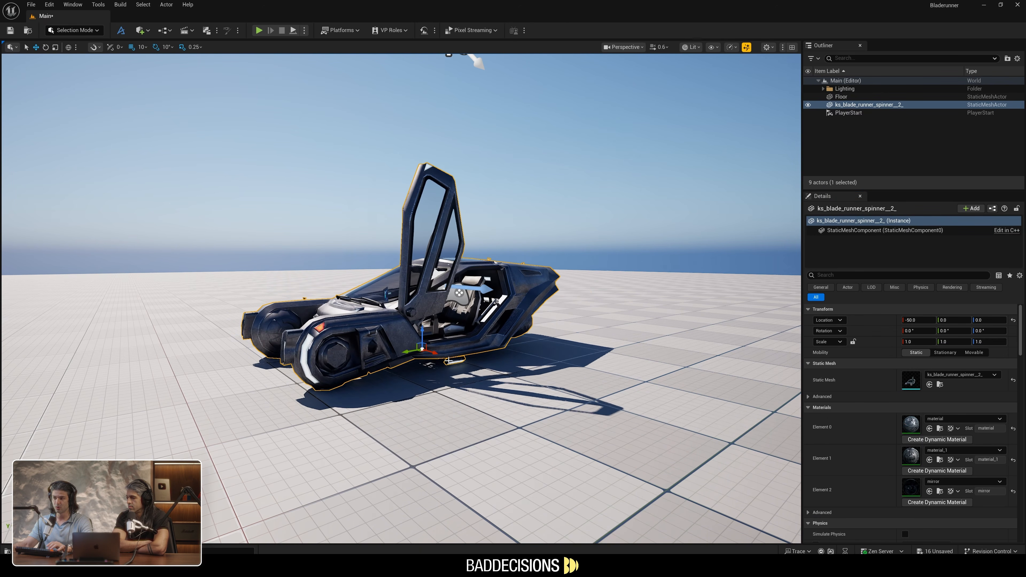
Try rotating the Spinner freely around several axes with the Rotate tool, and undo the rotation
key("e")
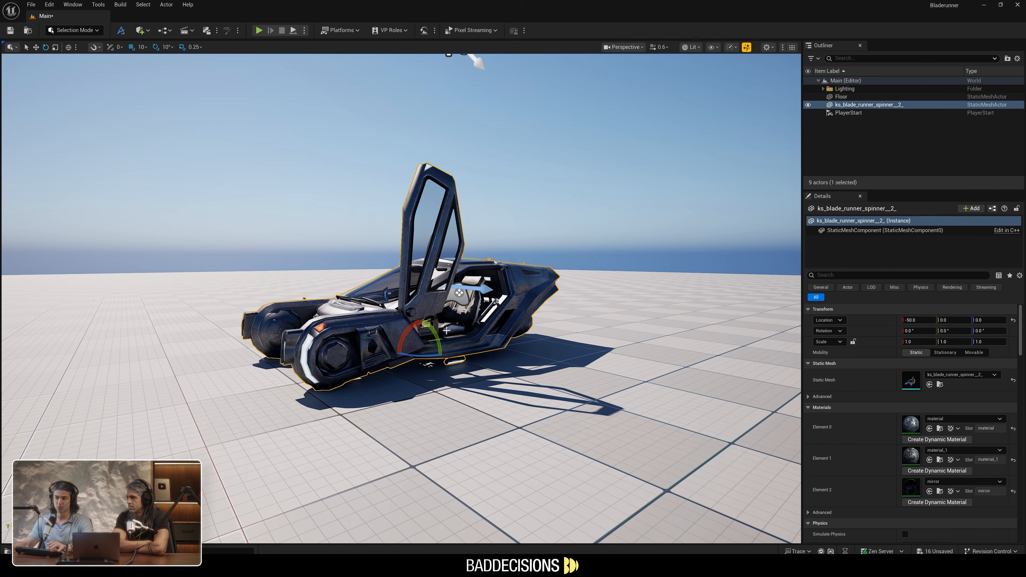
key("w")
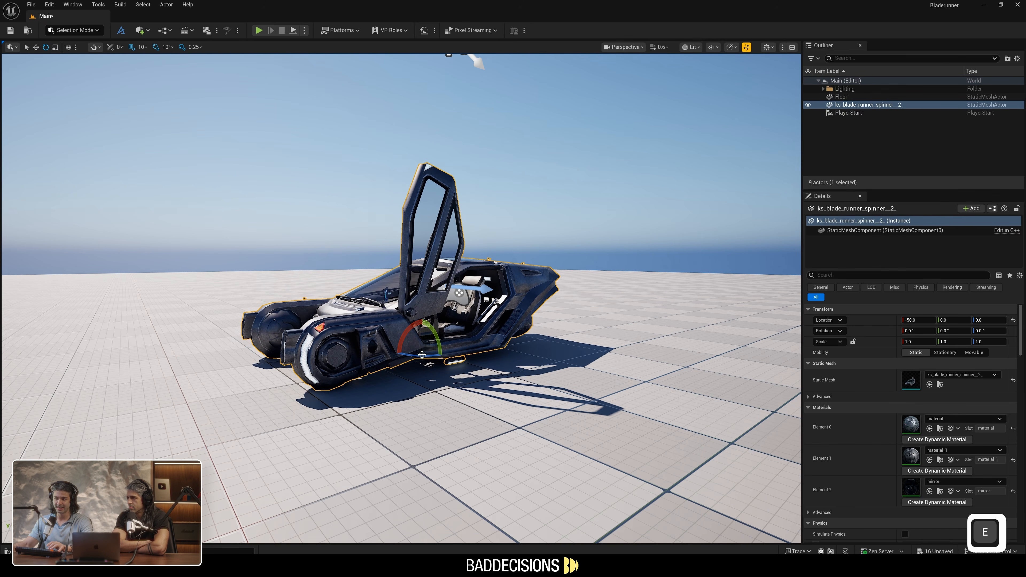
left_click_drag(417, 357, 470, 356)
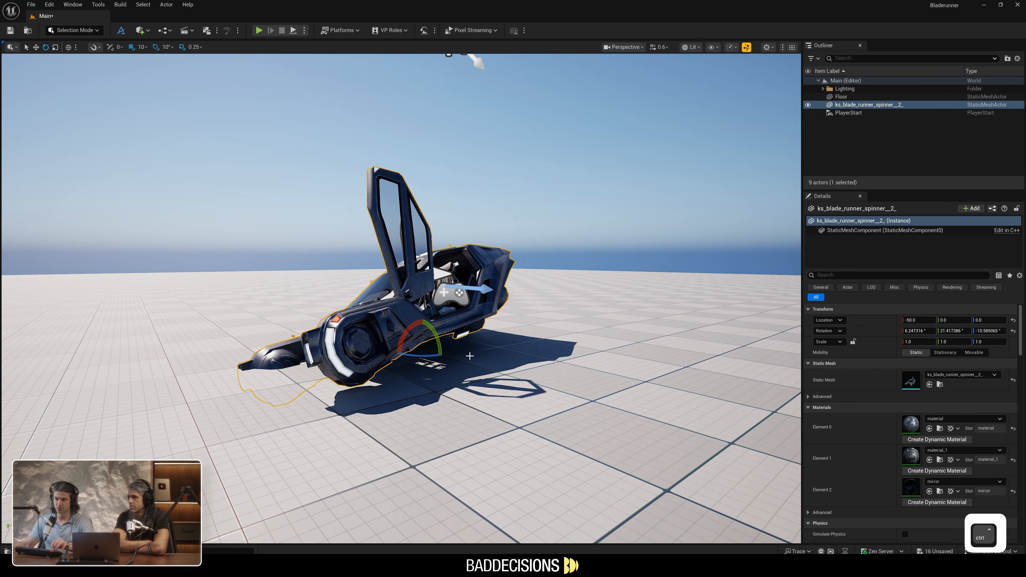
key("ctrl+z")
key("ctrl+z")
key("ctrl+z")
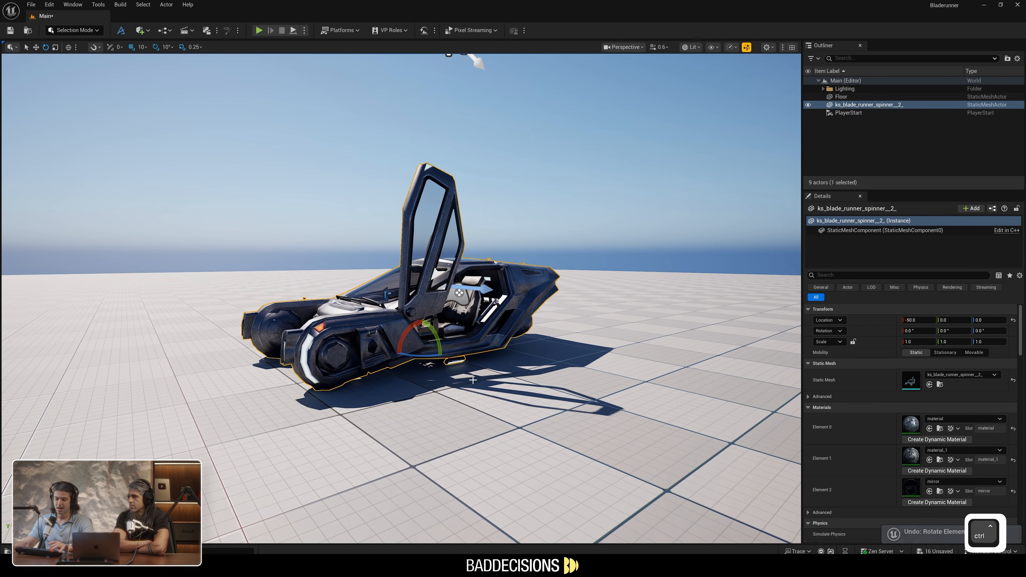
Move the Spinner along the X axis to -60, and undo a trial 10° rotation about the Y axis
key("w")
mouse_move(440, 358)
left_mouse_down()
mouse_move(363, 337)
mouse_move(447, 353)
left_mouse_up()
key("e")
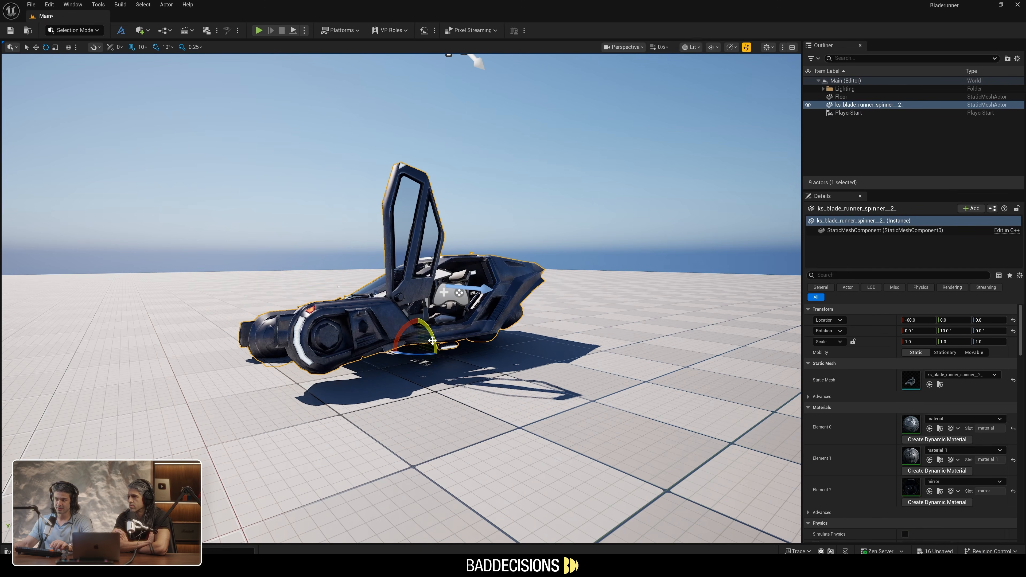
key("ctrl+z")
key("ctrl+z")
Try stretching the Spinner separately along each axis with the Scale tool, and undo the scaling
key("r")
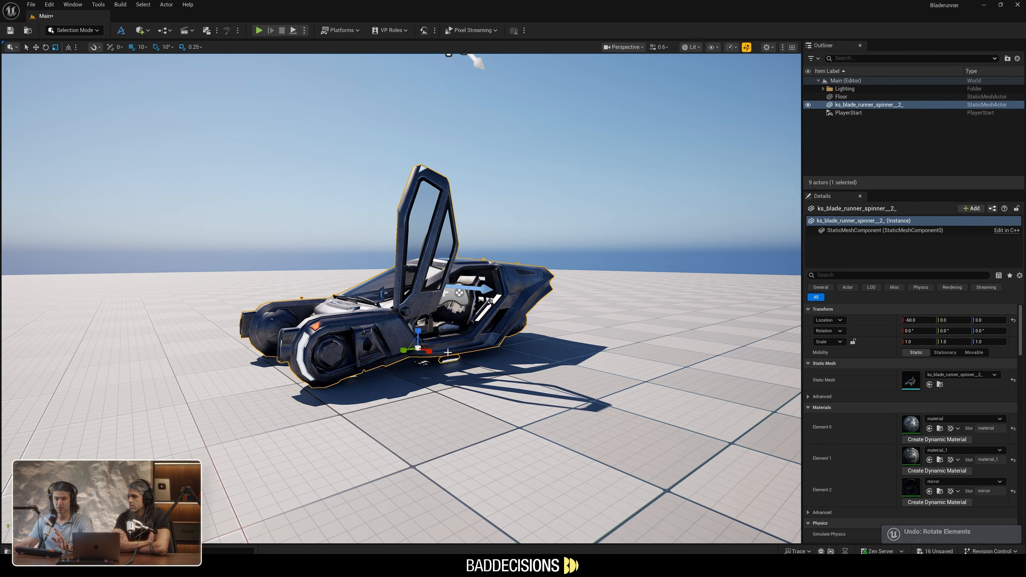
left_click_drag(429, 351, 339, 335)
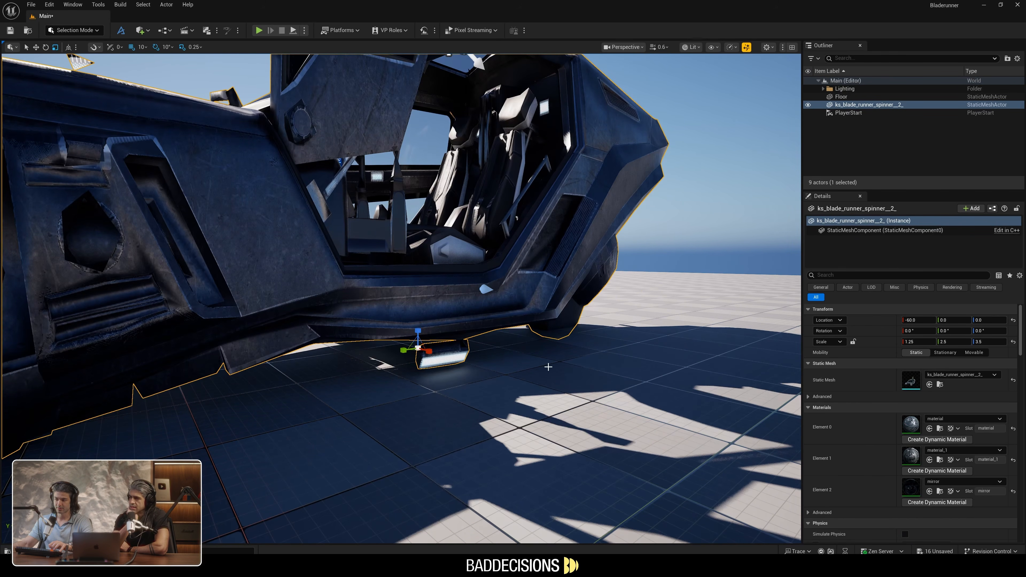
key("ctrl+z")
key("ctrl+z")
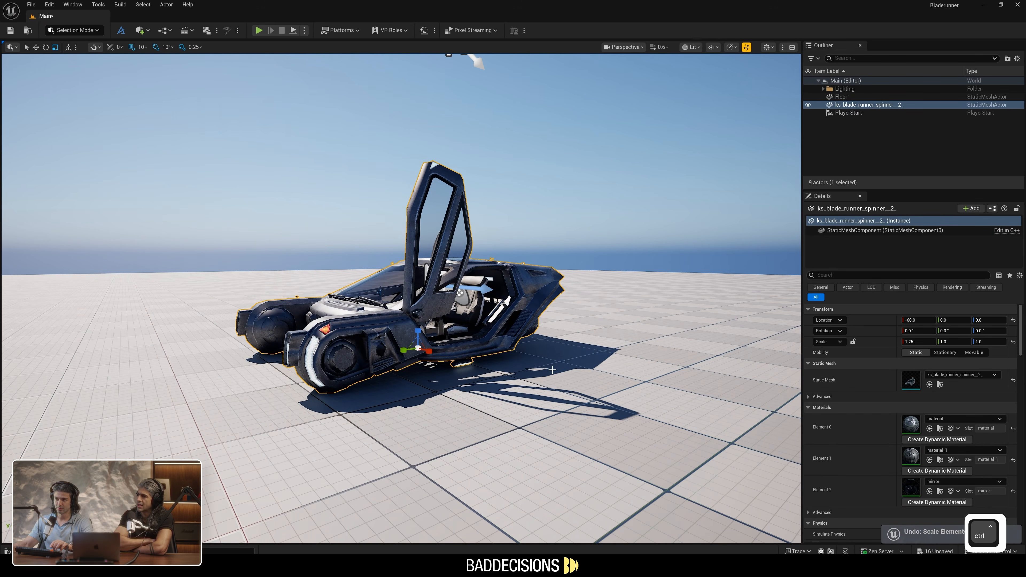
key("ctrl+z")
Try scaling the Spinner uniformly with the gizmo and by its X scale value alone, undoing both changes
scroll(558, 366, "down", 5)
scroll(443, 383, "up", 5)
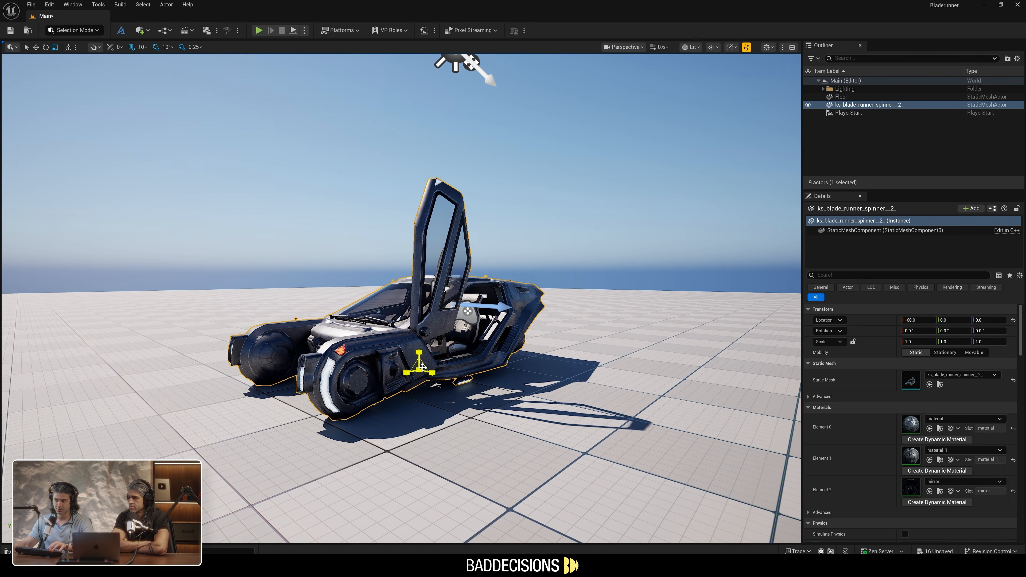
left_click_drag(419, 369, 459, 369)
key("ctrl+z")
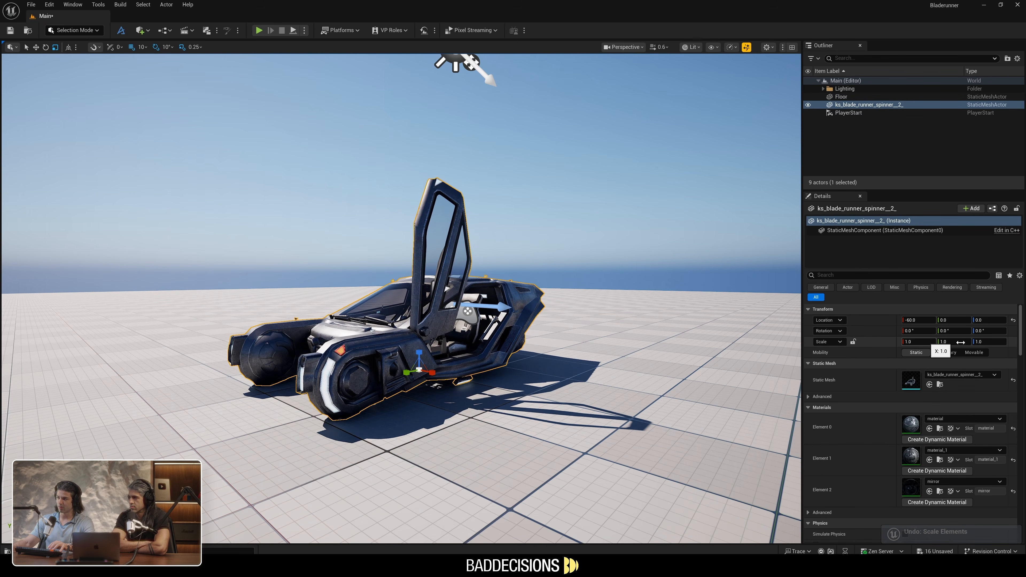
mouse_move(917, 341)
left_mouse_down()
mouse_move(950, 342)
mouse_move(903, 340)
left_mouse_up()
key("ctrl+z")
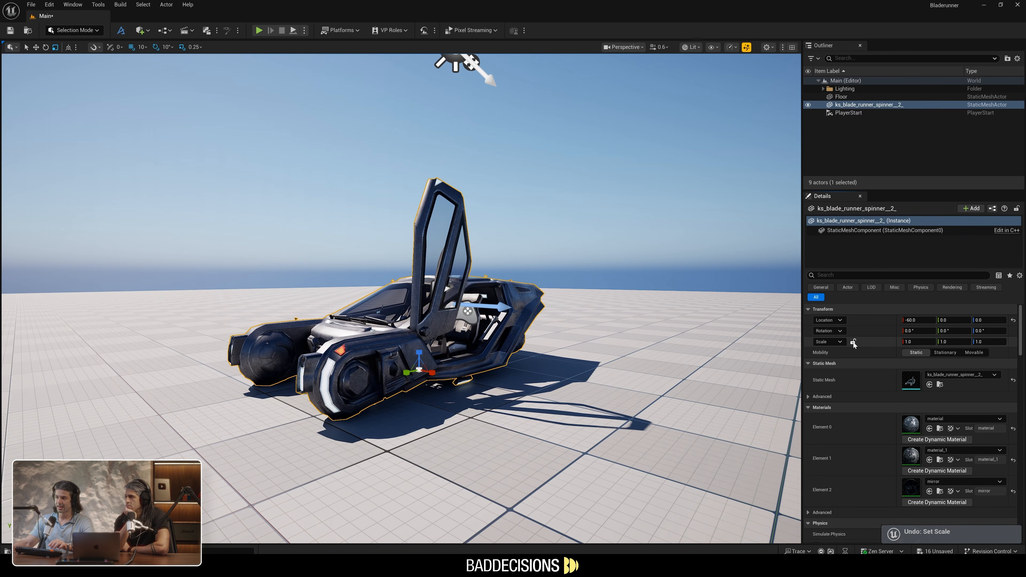
Lock the Spinner's scale proportions, try a uniform scale of 0.99, and undo the scale change
left_click(852, 341)
mouse_move(917, 342)
left_mouse_down()
mouse_move(927, 342)
mouse_move(914, 342)
left_mouse_up()
key("ctrl+z")
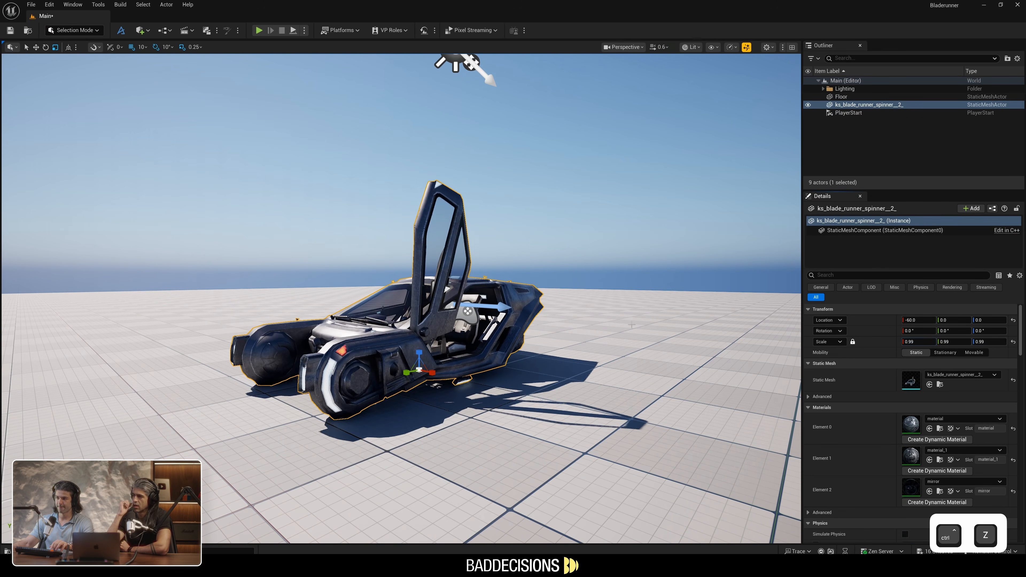
Try moving the Spinner across the floor several times with the Move tool, undoing each move
right_click_drag(460, 308, 452, 319)
key("s")
key("w")
left_click_drag(470, 336, 667, 381)
key("ctrl+z")
left_click_drag(442, 334, 149, 378)
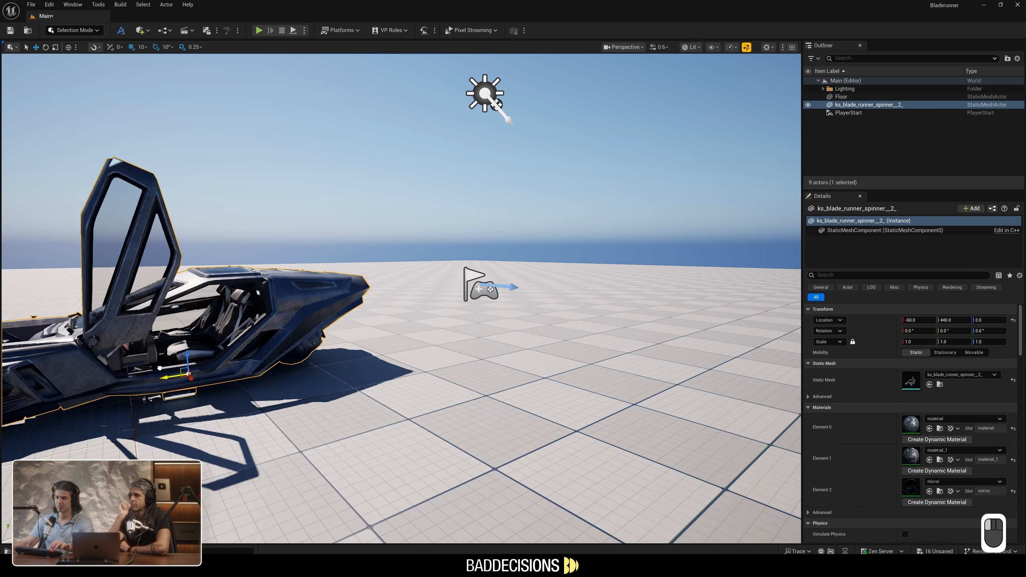
key("ctrl+z")
key("s")
mouse_move(412, 357)
right_mouse_down()
mouse_move(398, 357)
mouse_move(424, 358)
mouse_move(412, 357)
right_mouse_up()
key("w")
key("e")
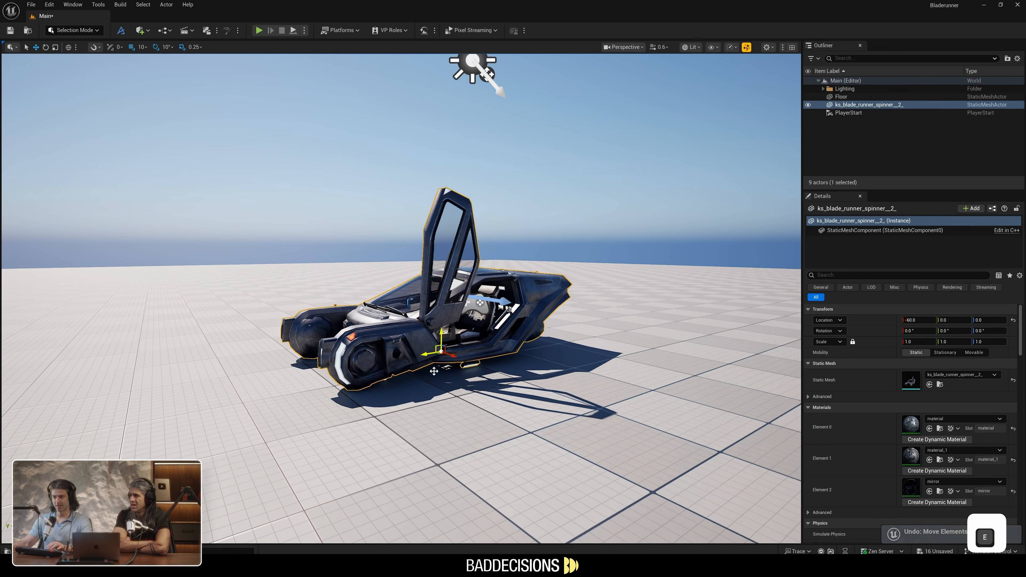
left_click_drag(437, 360, 283, 360)
key("ctrl+z")
Fly around the viewport to view the Spinner from different distances and heights
right_click_drag(438, 359, 448, 337)
key("w")
key("d")
key("q")
key("e")
key("w")
key("a")
key("w")
left_click(562, 263)
key("s")
right_click_drag(563, 263, 555, 276)
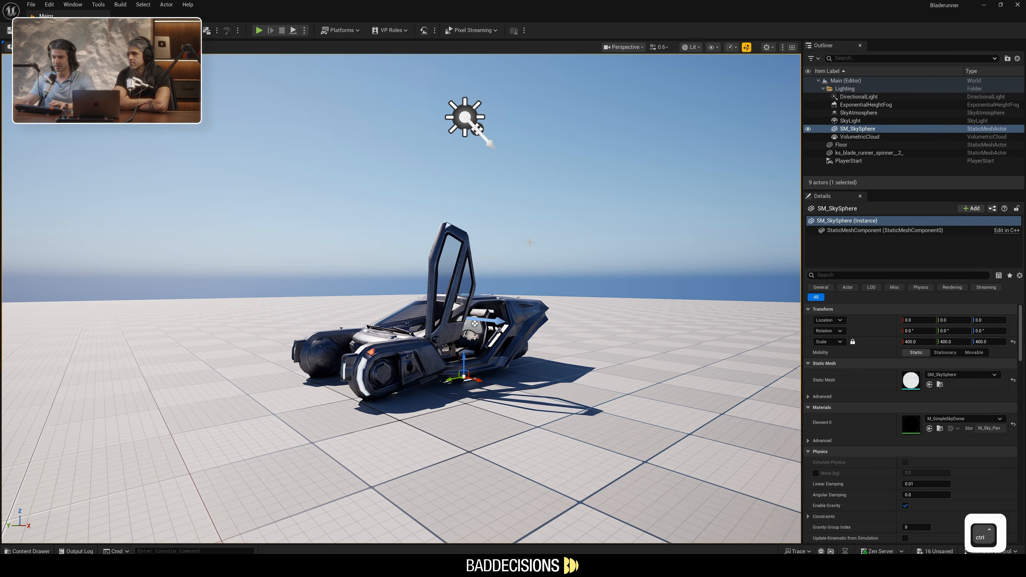
Add the Starter Content pack to the project and close the content dialog
key("ctrl+space")
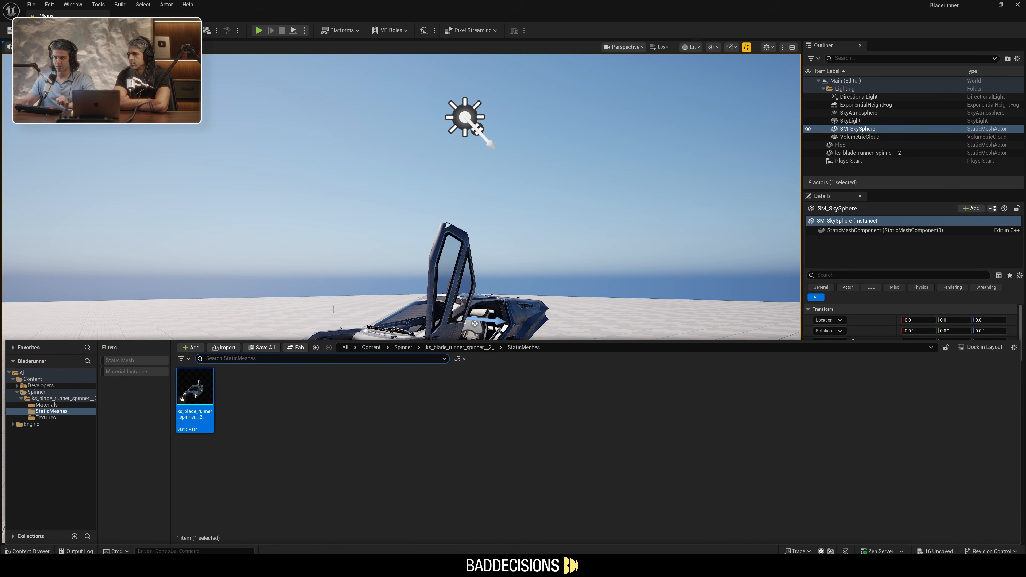
left_click(200, 350)
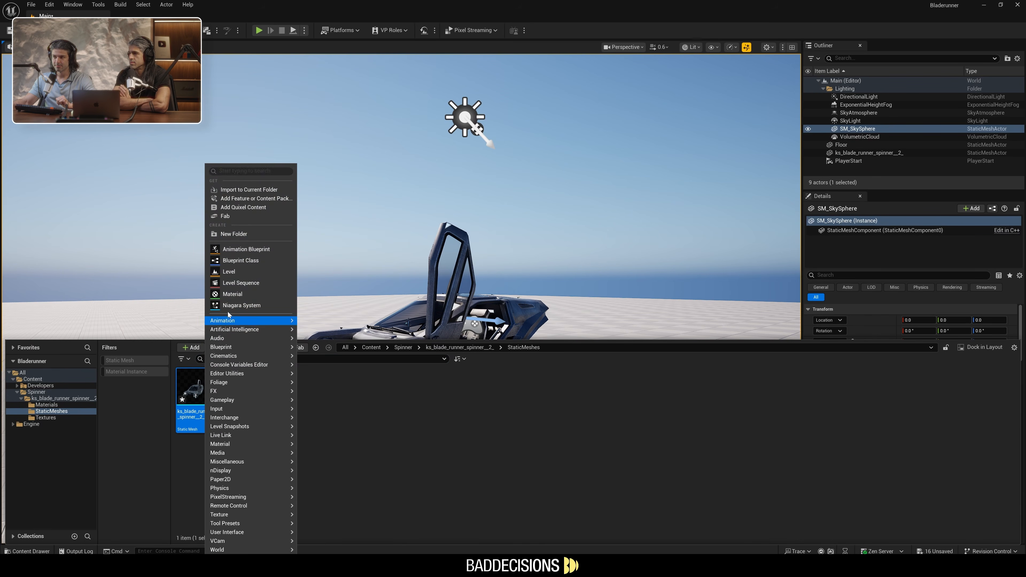
left_click(264, 199)
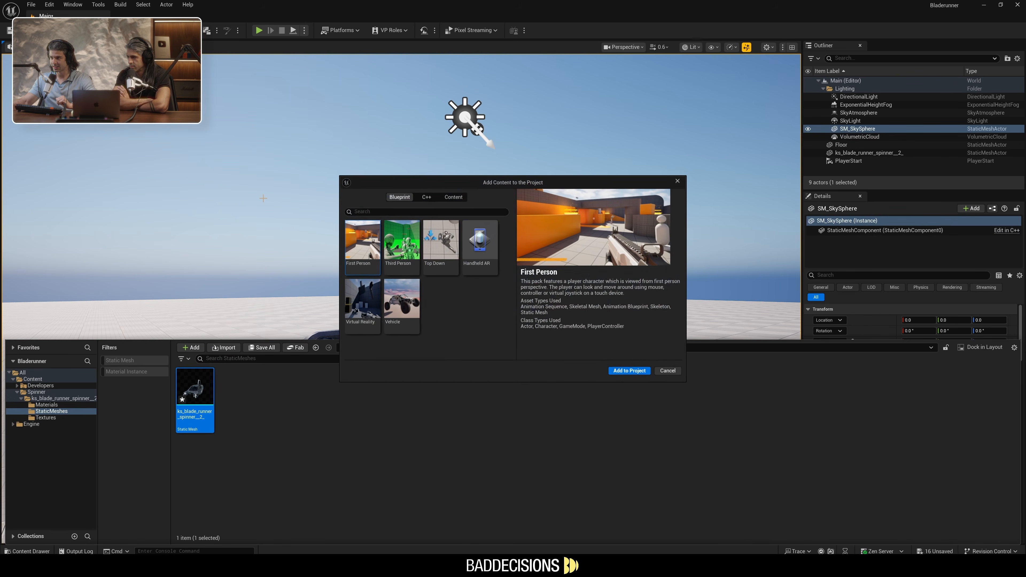
left_click(448, 194)
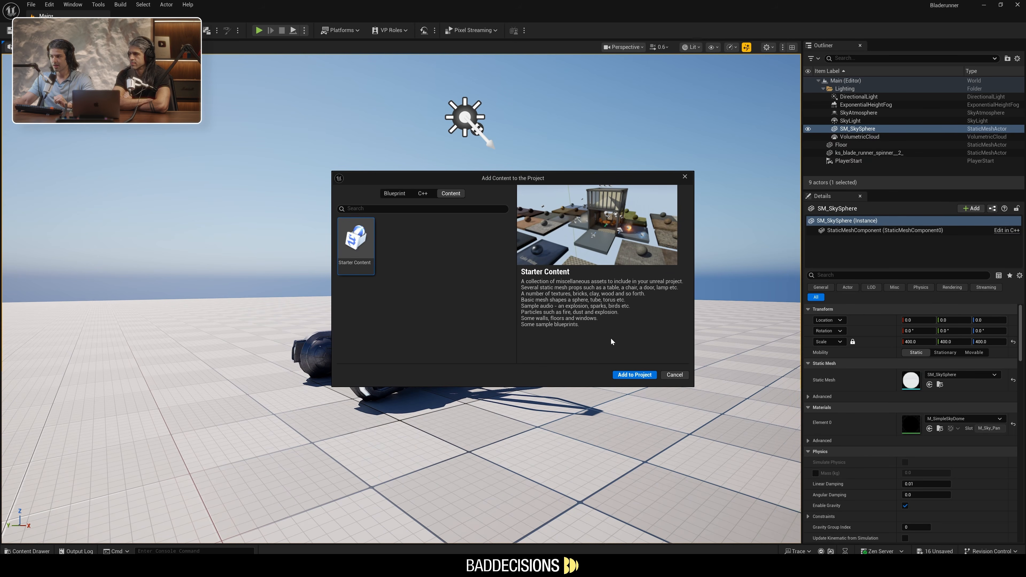
left_click(625, 376)
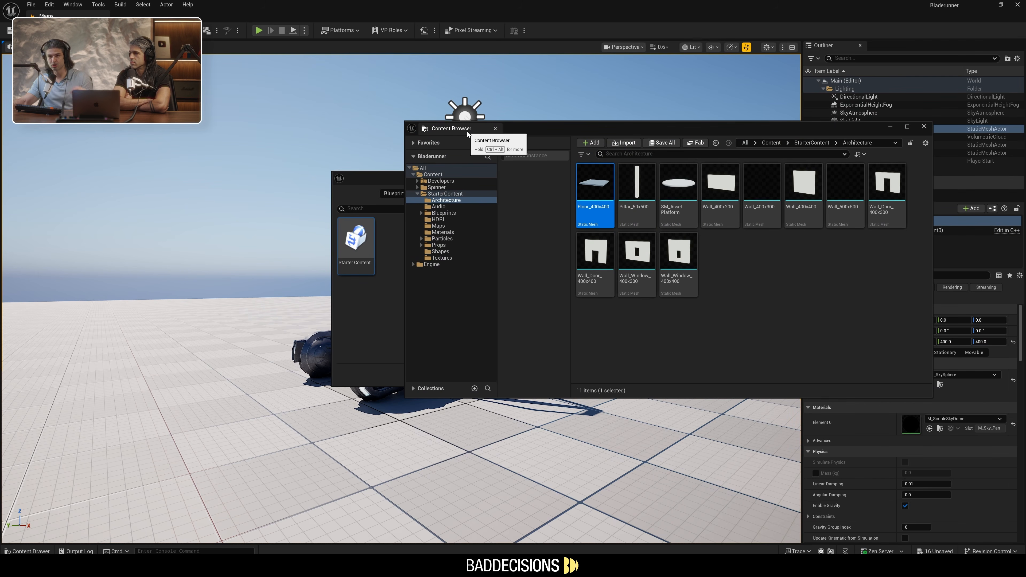
left_click_drag(478, 131, 662, 234)
left_click(684, 177)
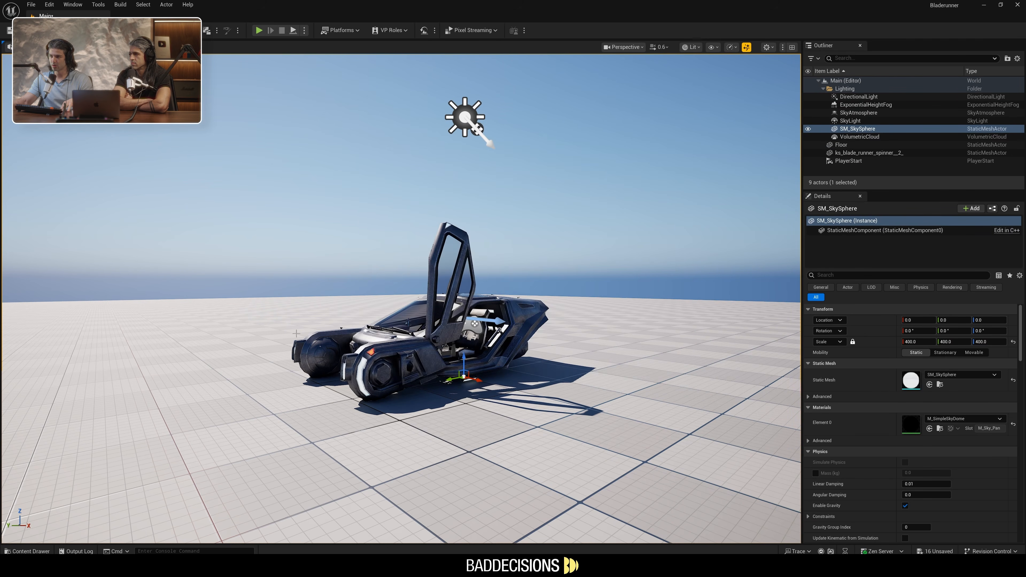
Place the P_Fire particle system from the StarterContent Particles folder on the front of the Spinner
left_click(29, 551)
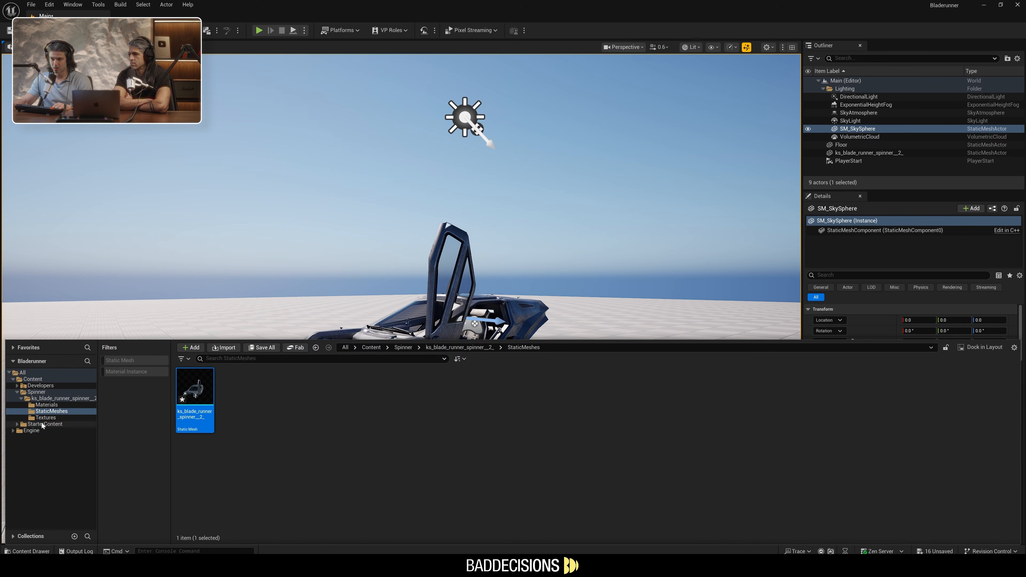
left_click(44, 425)
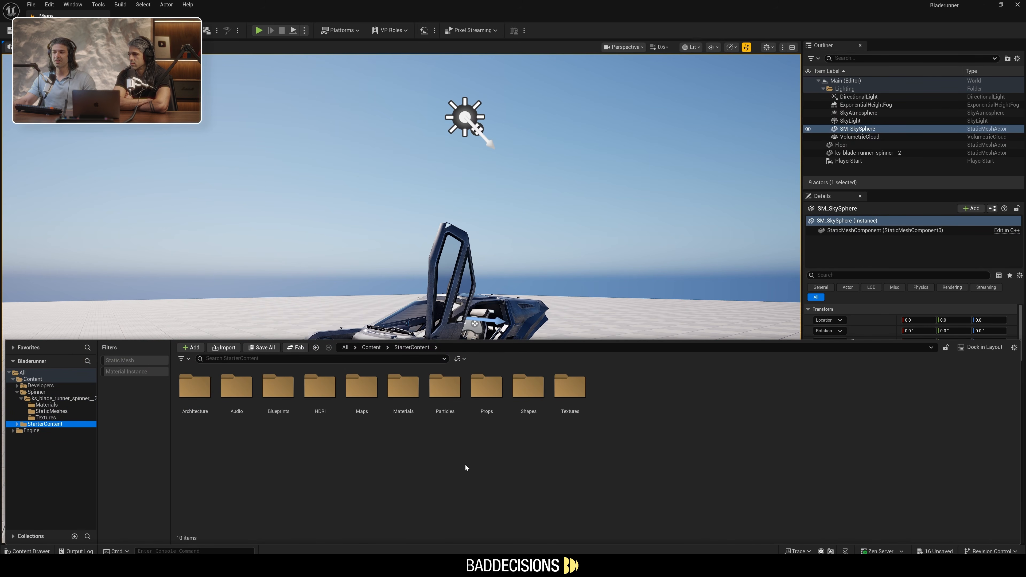
double_click(436, 390)
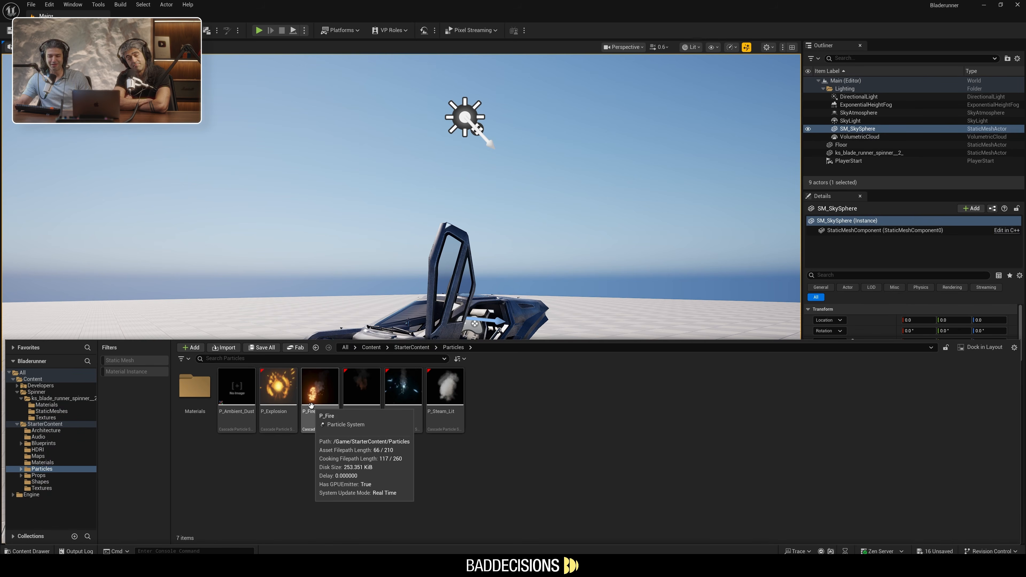
left_click_drag(311, 406, 377, 322)
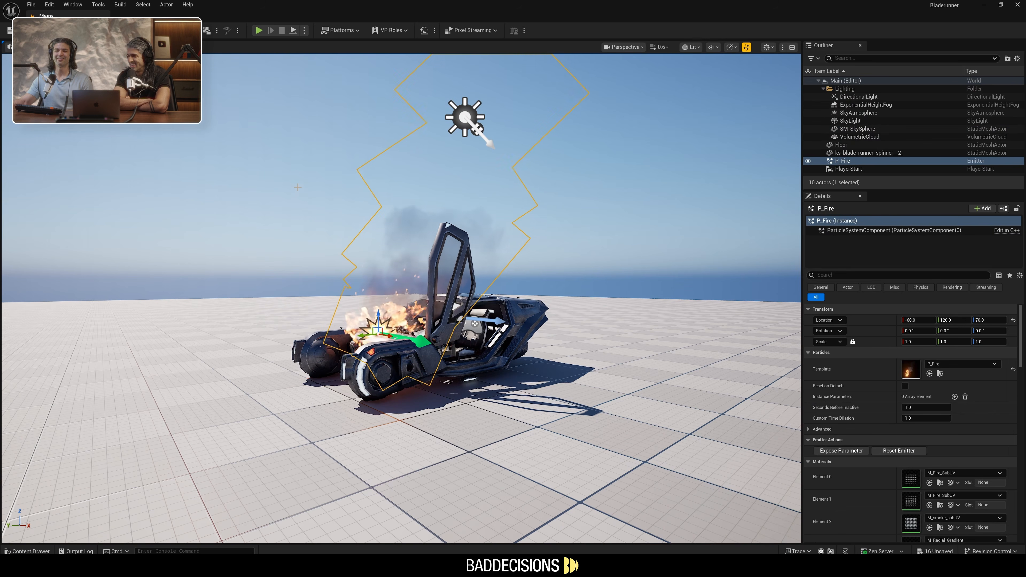
Scale the P_Fire emitter uniformly to 2.0 and shift it toward the Spinner's front end
left_click(422, 300)
left_click(375, 335)
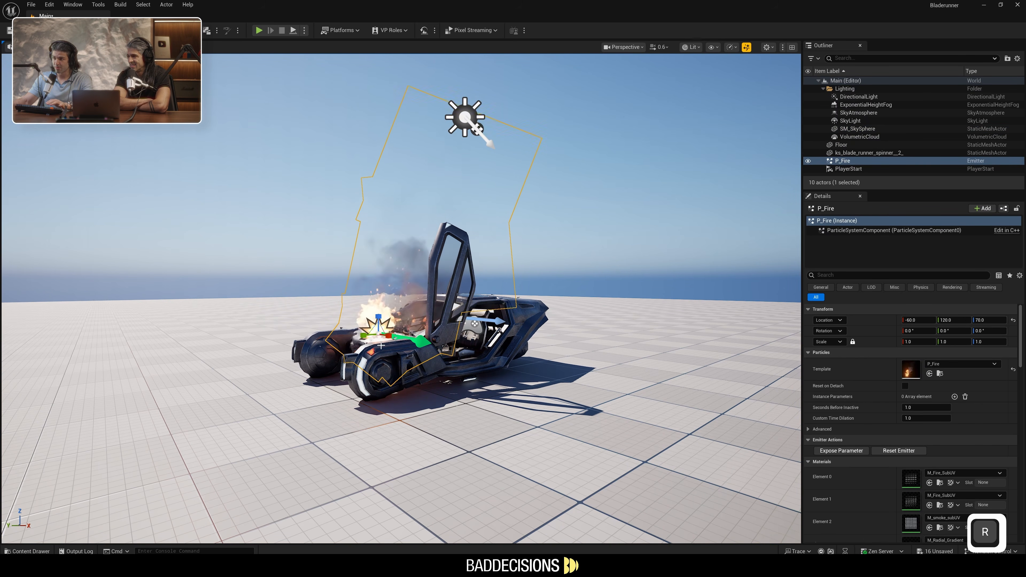
left_click_drag(379, 335, 411, 318)
key("w")
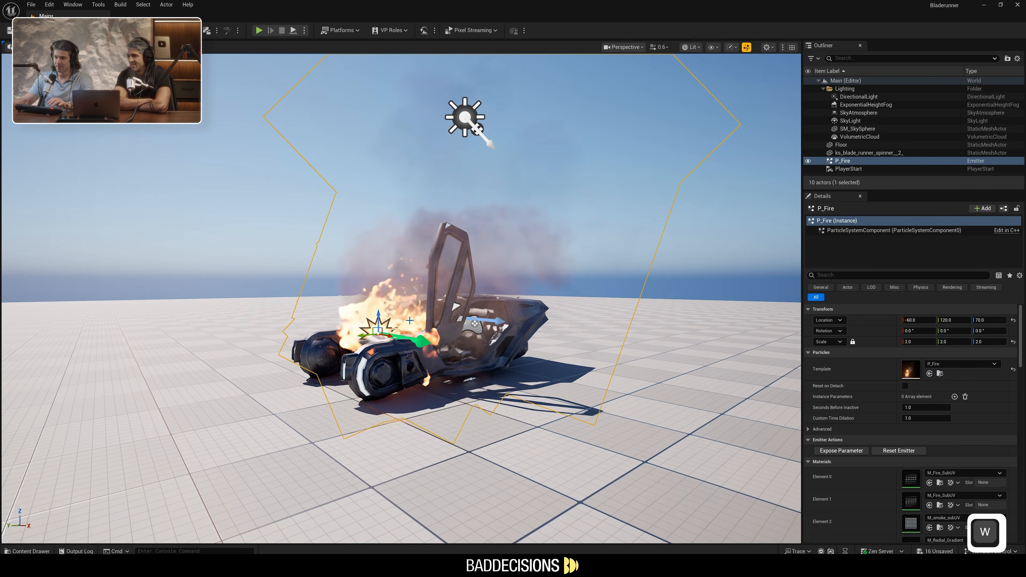
left_click_drag(388, 336, 355, 317)
View the burning Spinner from farther away
key("w")
mouse_move(746, 281)
right_mouse_down()
mouse_move(767, 307)
mouse_move(752, 287)
right_mouse_up()
key("s")
key("a")
left_click(658, 229)
key("s")
right_click_drag(658, 230, 658, 218)
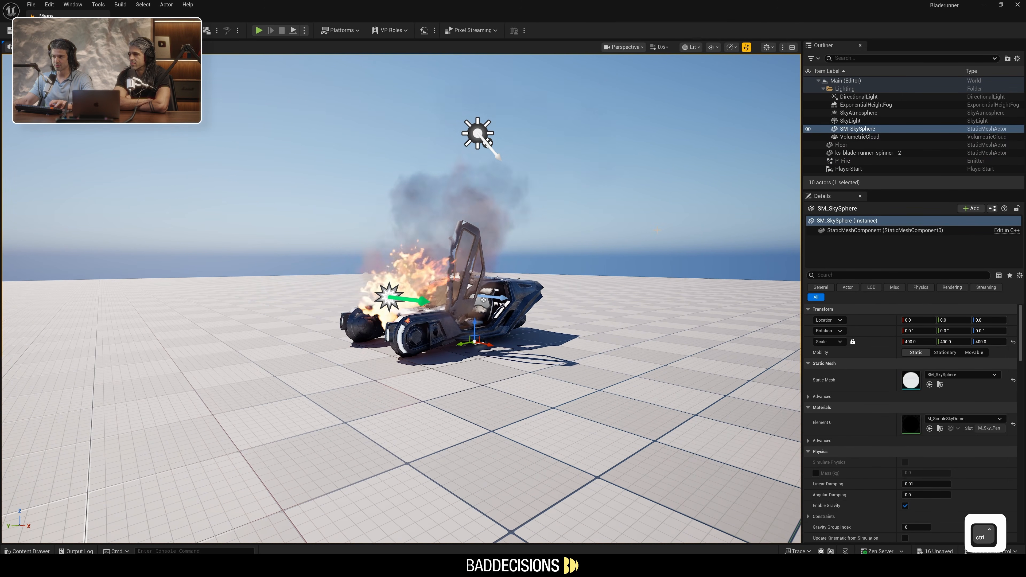
Apply the M_Metal_Steel material from the StarterContent Materials folder to the floor
key("ctrl+space")
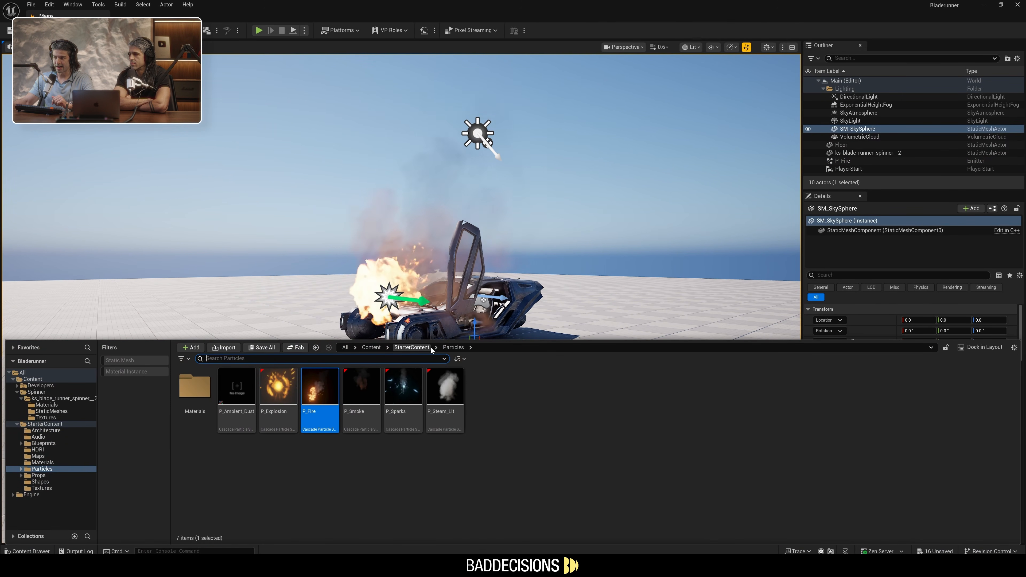
left_click(410, 348)
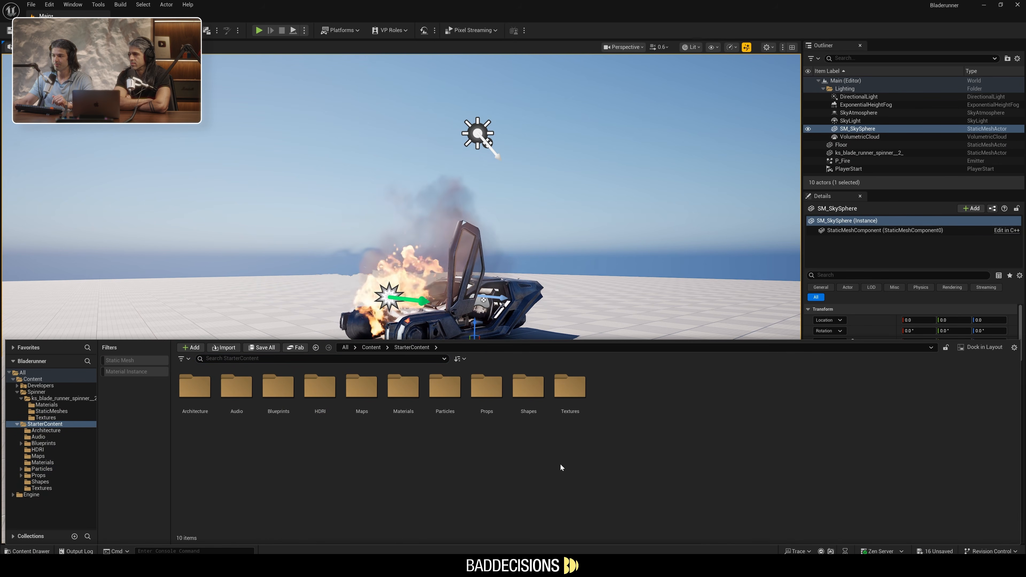
double_click(403, 386)
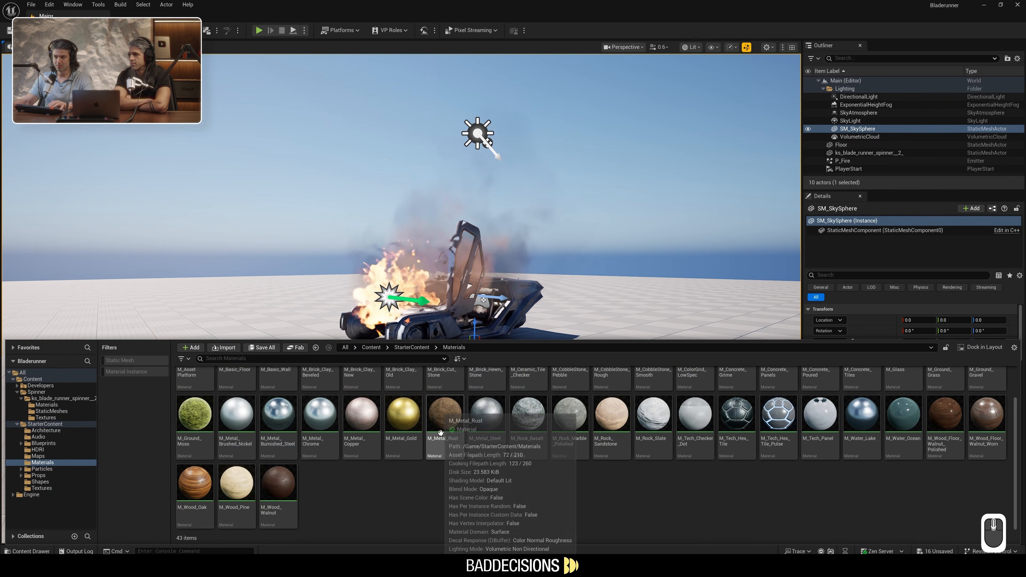
scroll(440, 433, "up", 1)
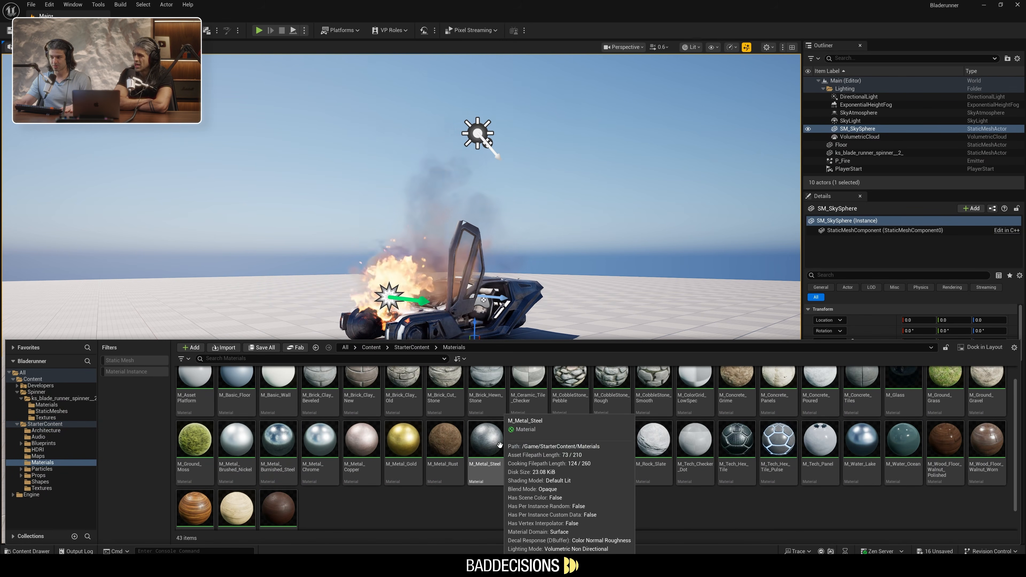
right_click_drag(565, 281, 574, 305)
key("ctrl+space")
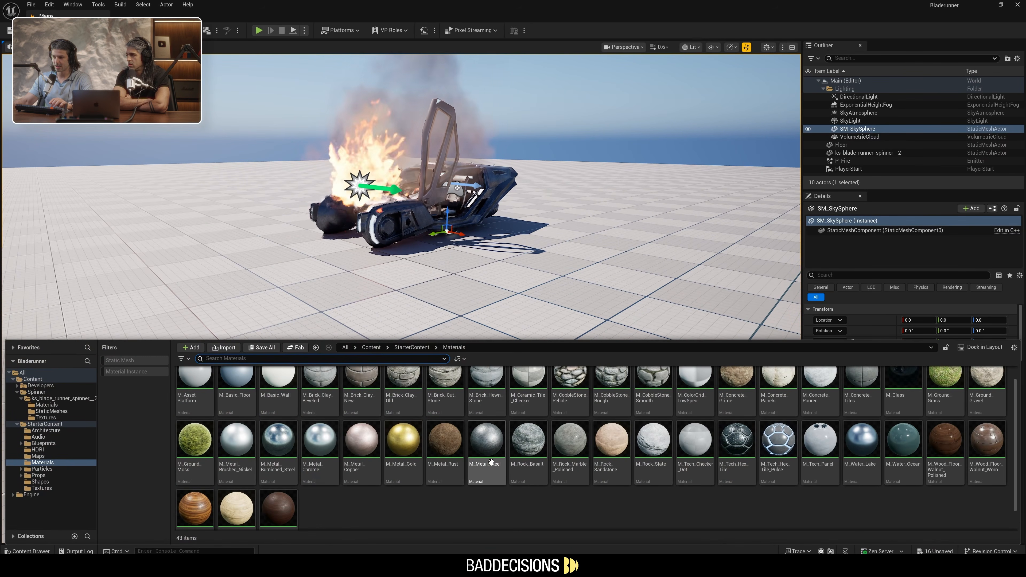
left_click(482, 442)
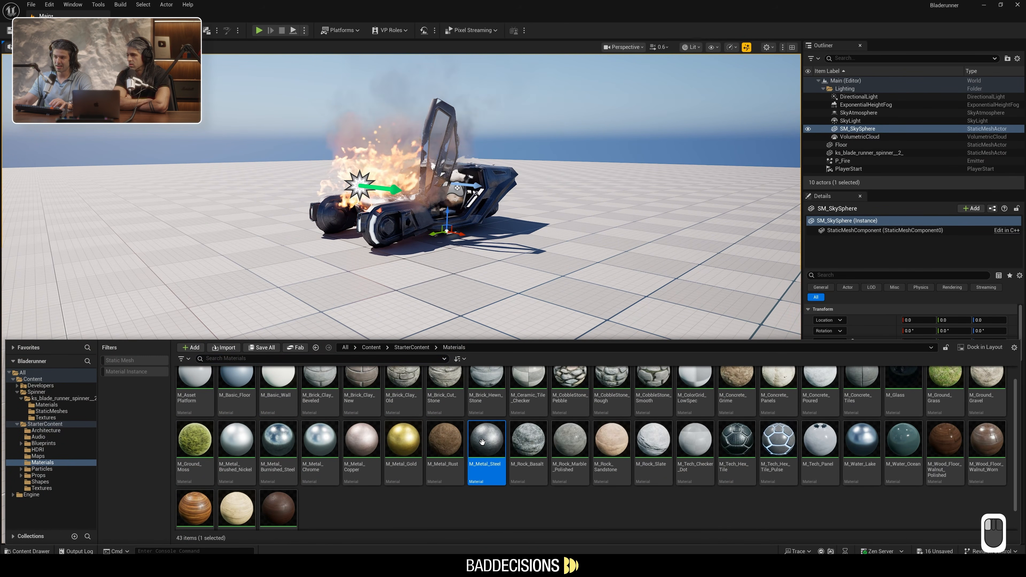
left_click_drag(492, 416, 534, 254)
Examine the floor's new material around the burning Spinner from several angles
mouse_move(533, 254)
right_mouse_down()
mouse_move(525, 206)
mouse_move(573, 224)
mouse_move(703, 220)
mouse_move(650, 216)
mouse_move(574, 180)
mouse_move(448, 178)
mouse_move(560, 195)
right_mouse_up()
key("w")
key("a")
key("d")
key("a")
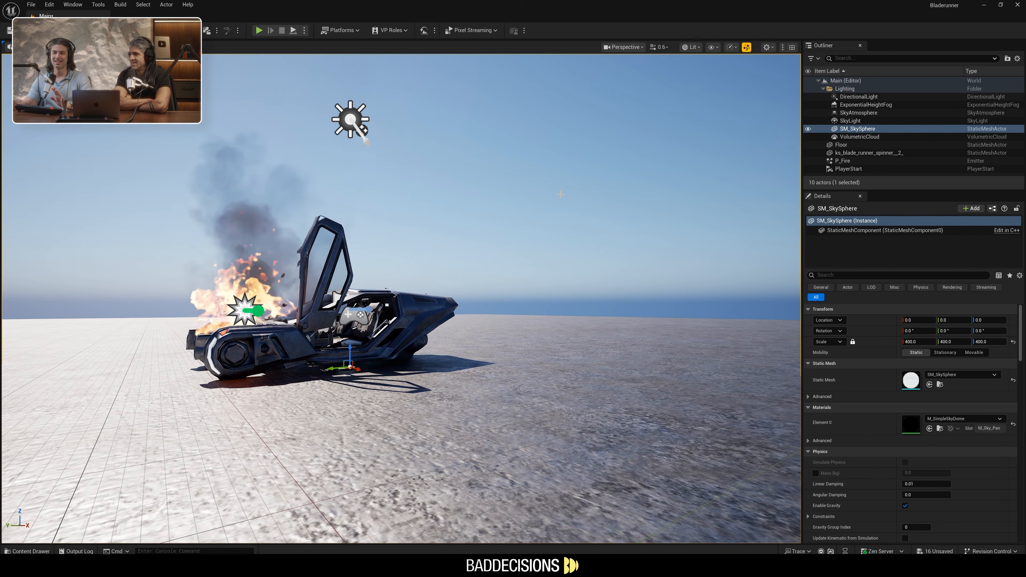
key("a")
right_click_drag(561, 194, 549, 196)
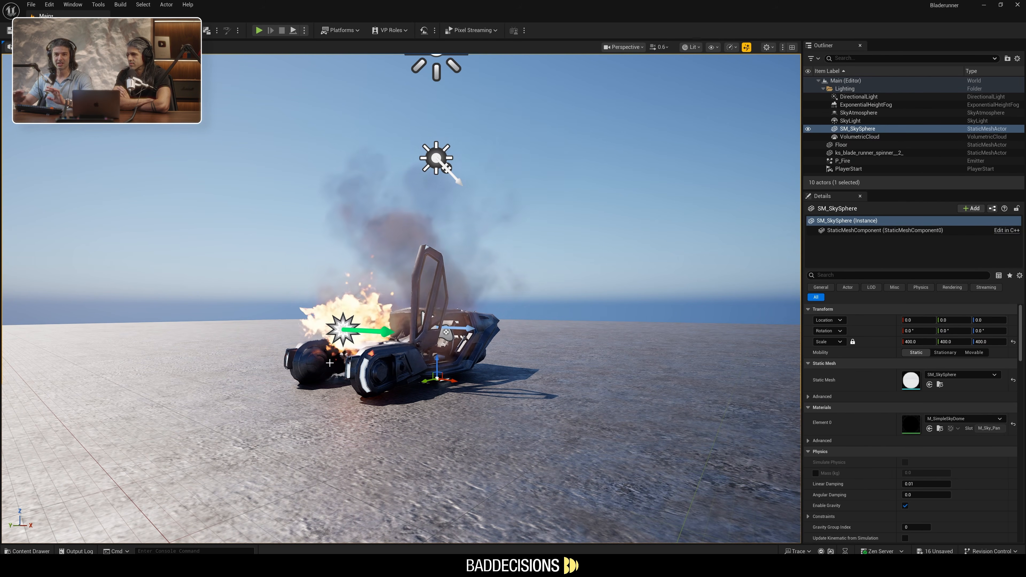
Add the Third Person Blueprint content pack to the project and close the windows it opened
key("ctrl+space")
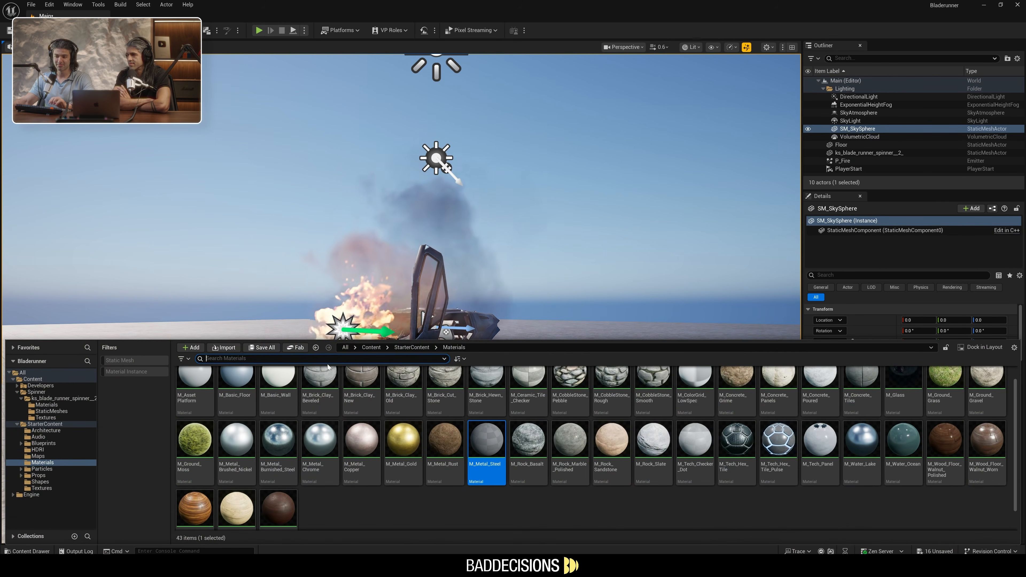
key("ctrl+space")
key("ctrl+space")
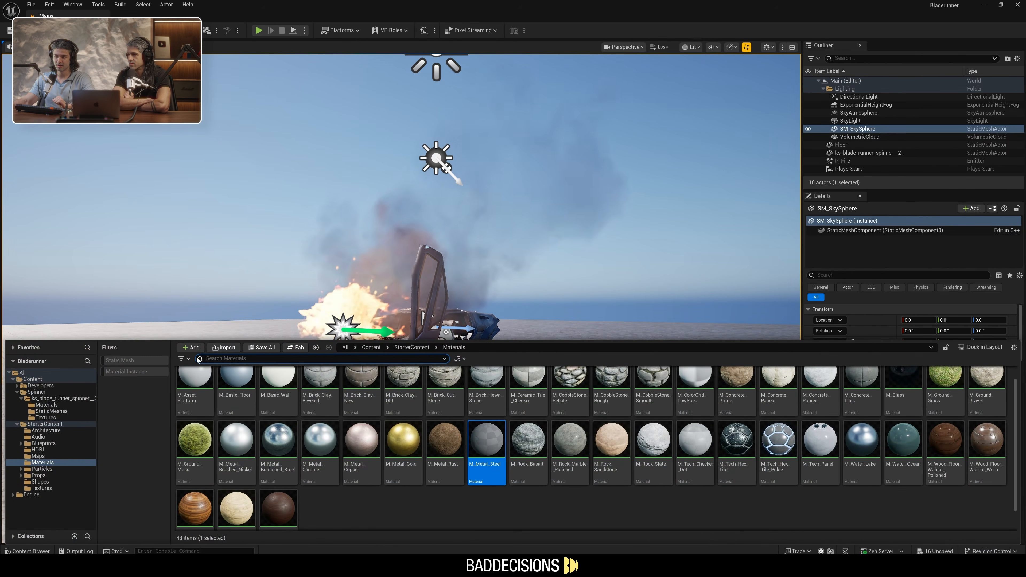
left_click(192, 348)
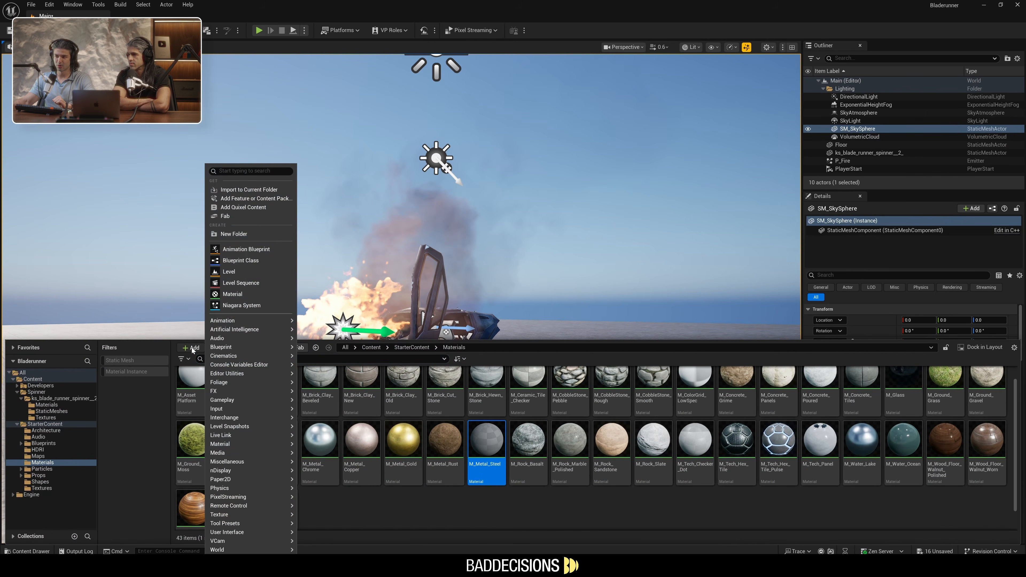
left_click(257, 199)
left_click(390, 240)
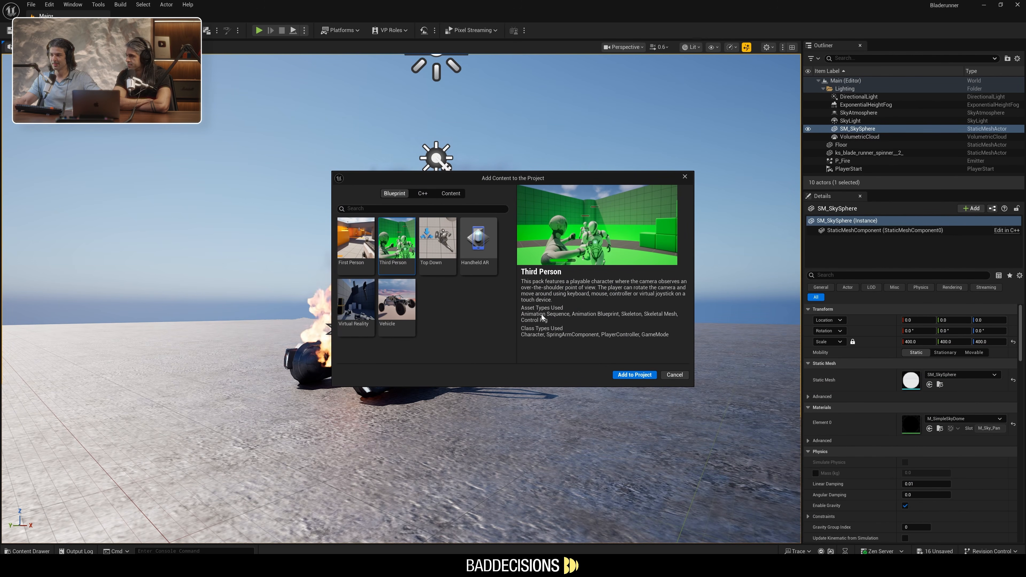
left_click(635, 374)
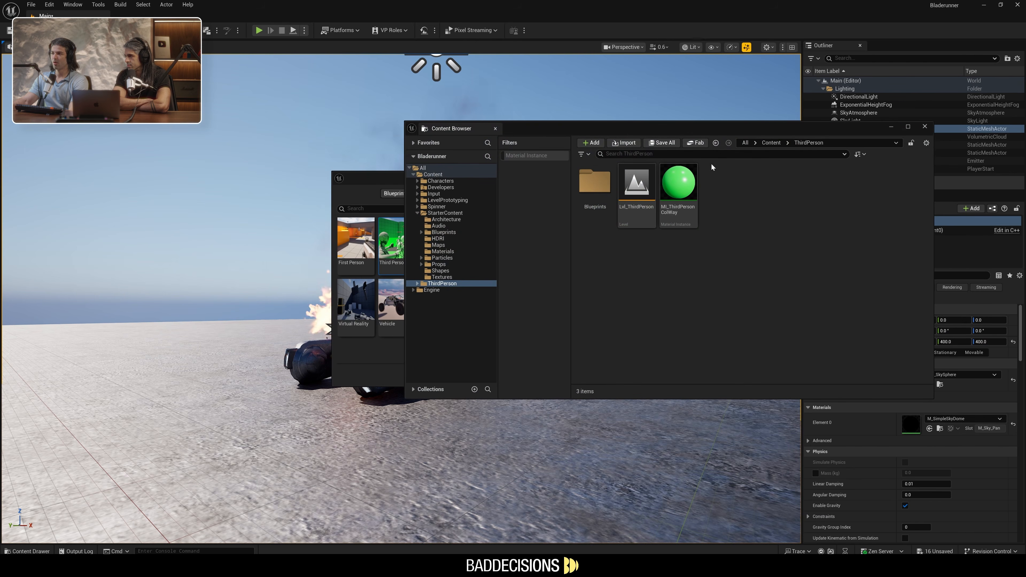
left_click(923, 128)
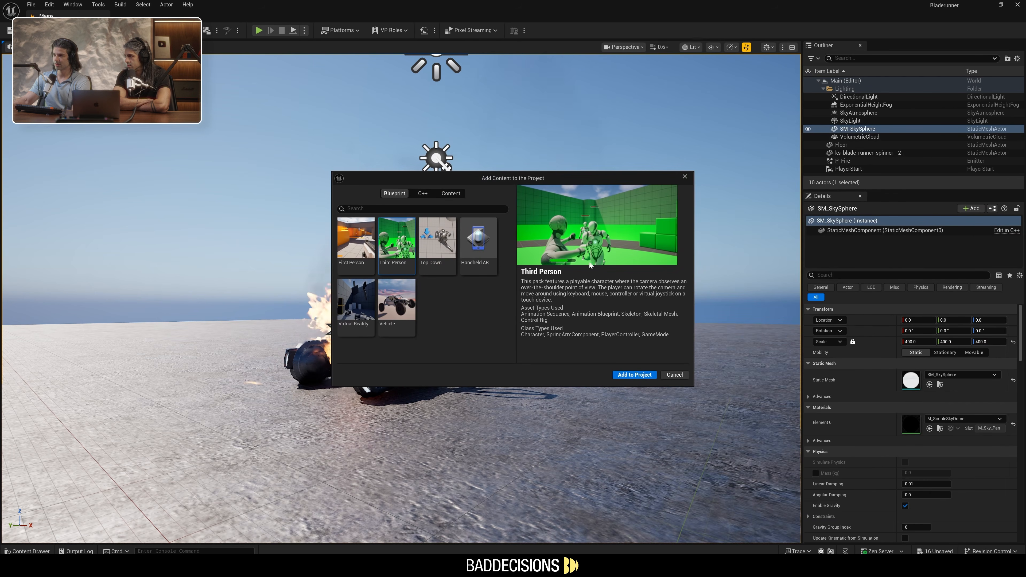
left_click(681, 179)
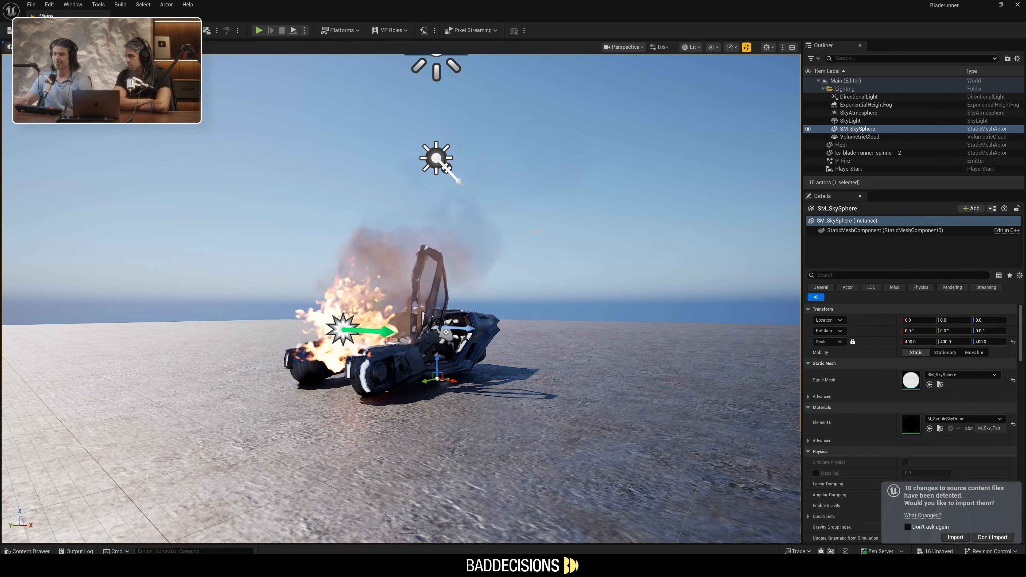
Browse the project content to the Meshes folder under Characters > Mannequins, with the Spinner and StarterContent folders collapsed
key("ctrl+space")
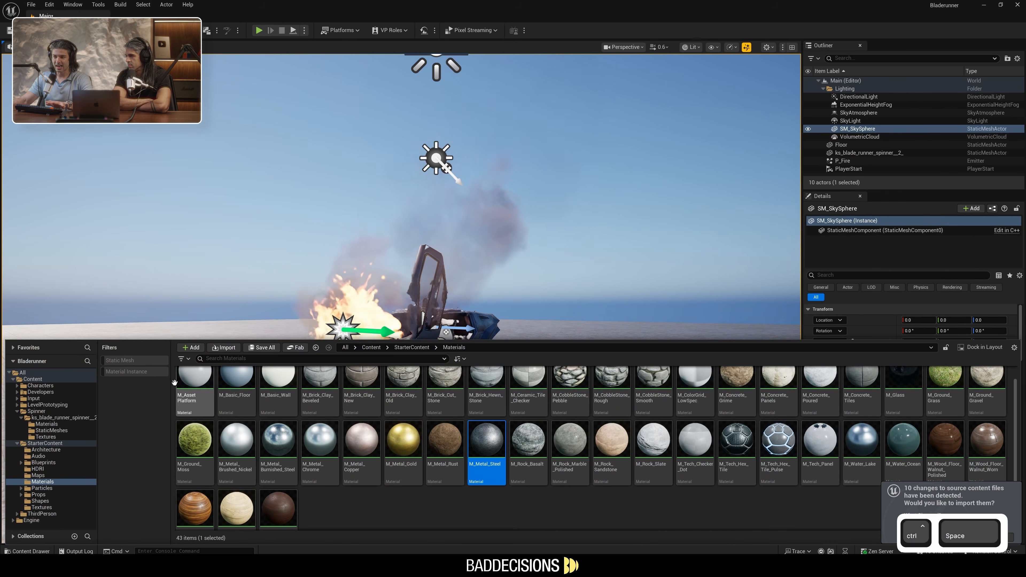
left_click(17, 411)
left_click(17, 417)
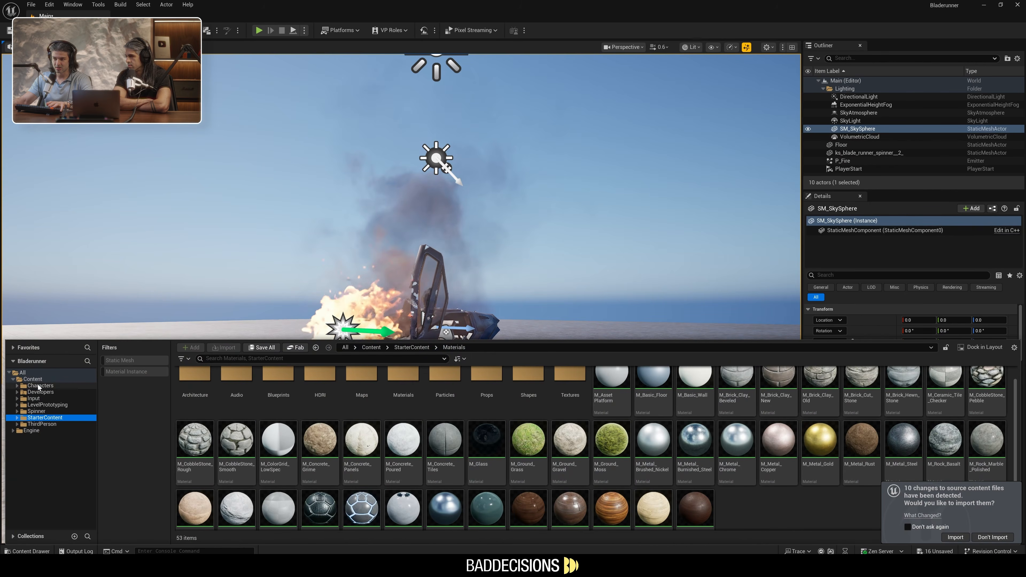
left_click(40, 386)
double_click(180, 387)
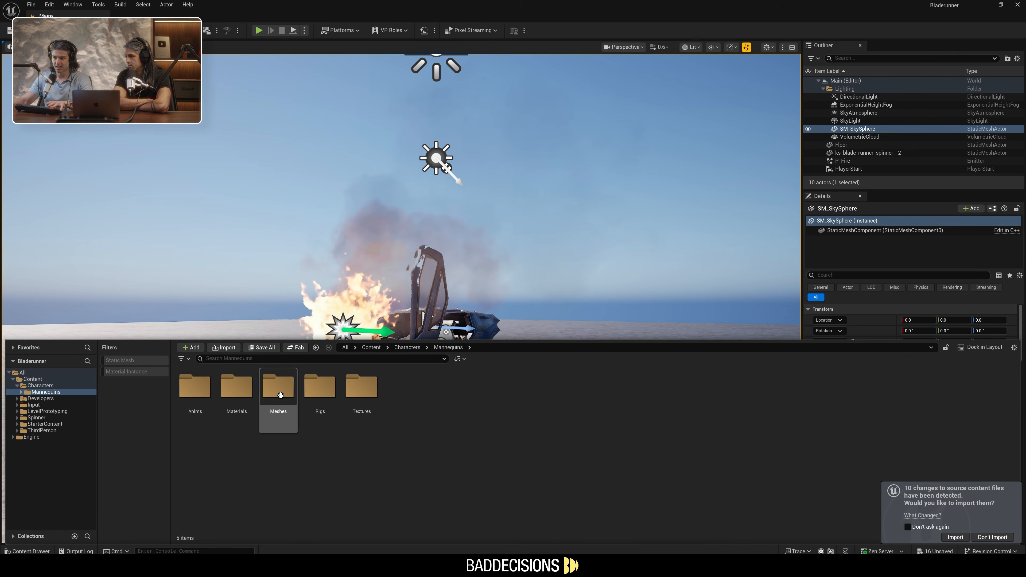
double_click(275, 390)
key("ctrl+space")
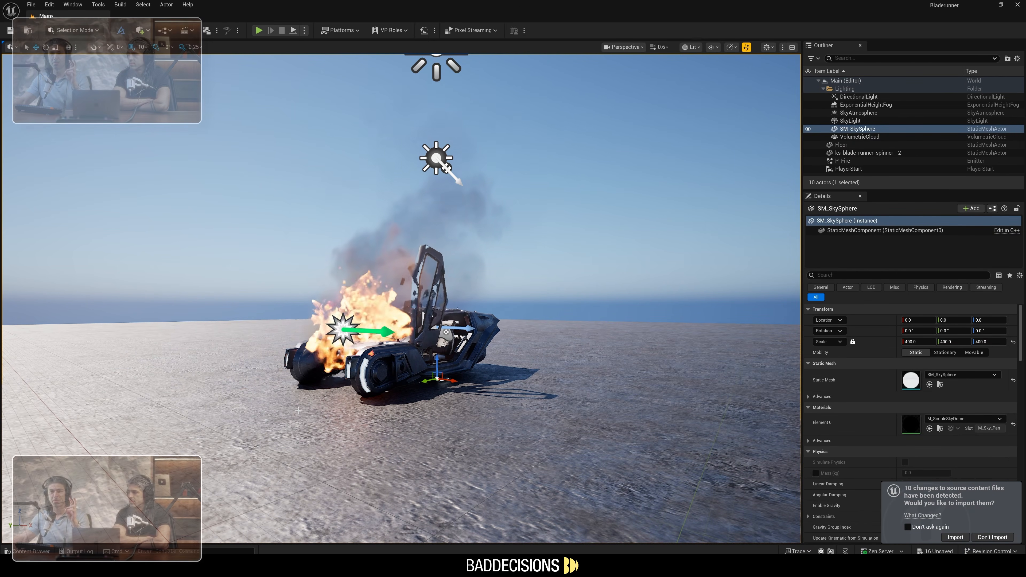
Set the project's Default GameMode to BP_ThirdPersonGameMode in the Maps & Modes project settings
left_click(50, 5)
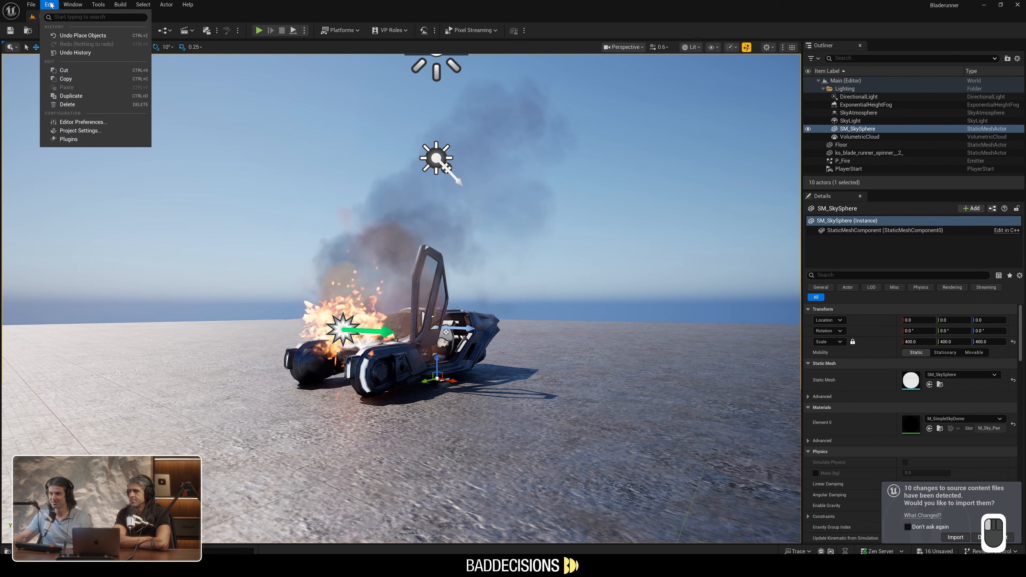
left_click(73, 131)
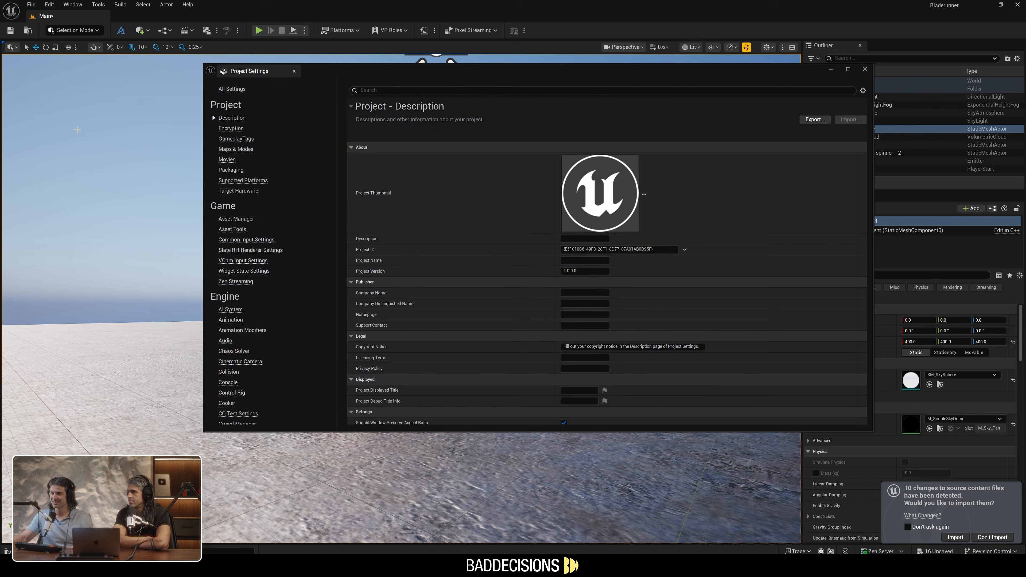
left_click(231, 150)
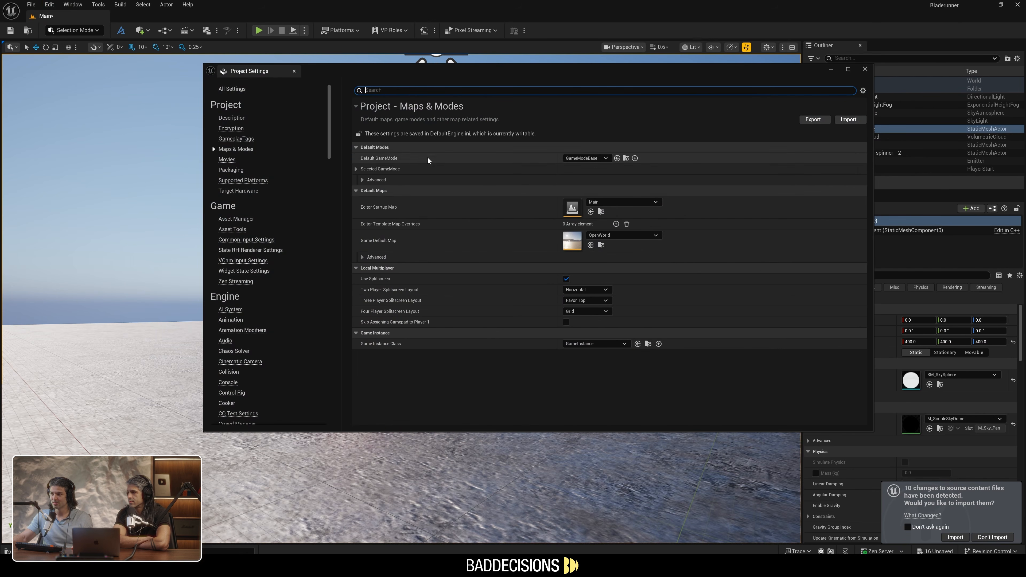
left_click(584, 158)
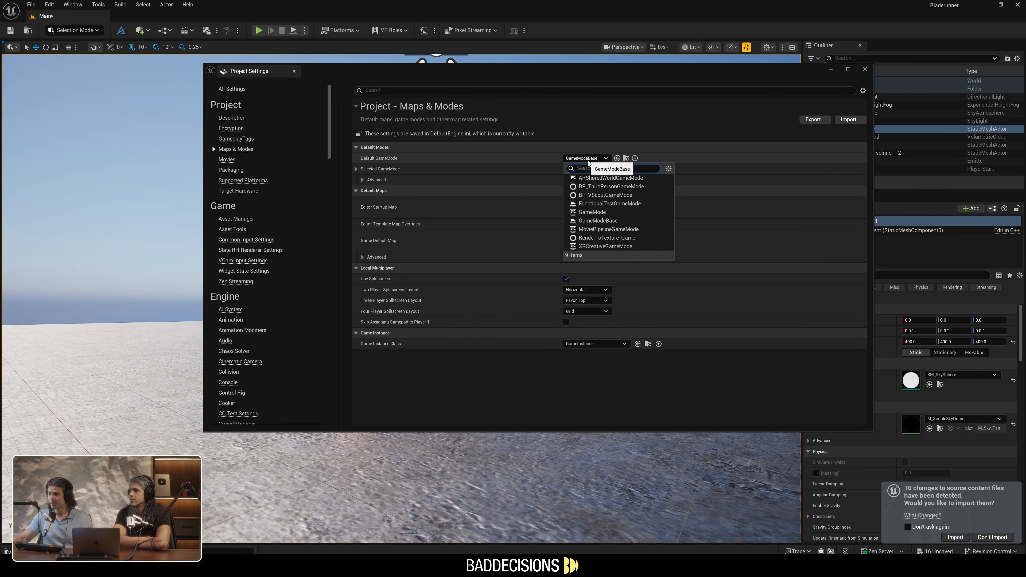
left_click(610, 187)
left_click(864, 69)
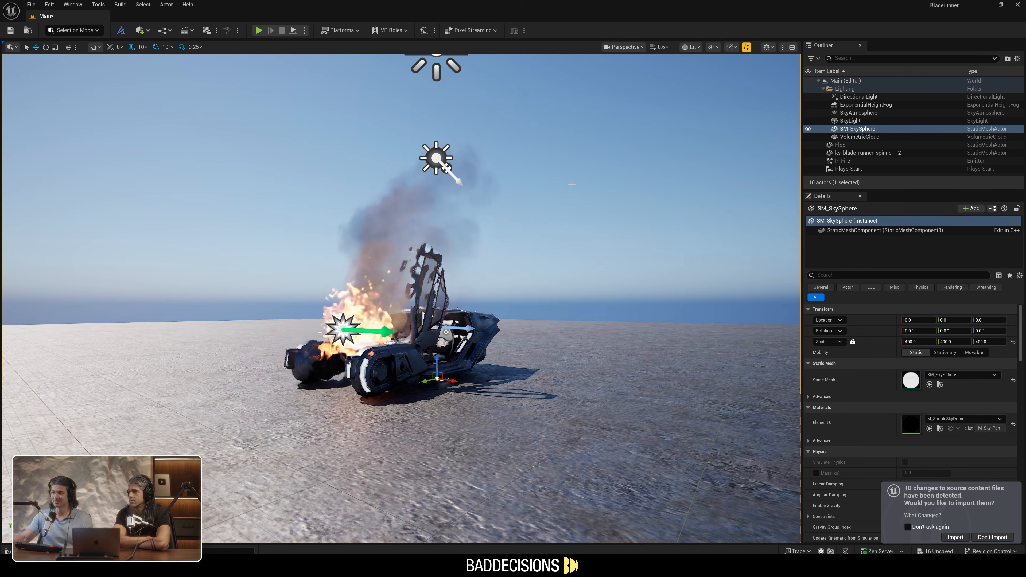
Play the level and run the third-person character around the burning Spinner
left_click(259, 30)
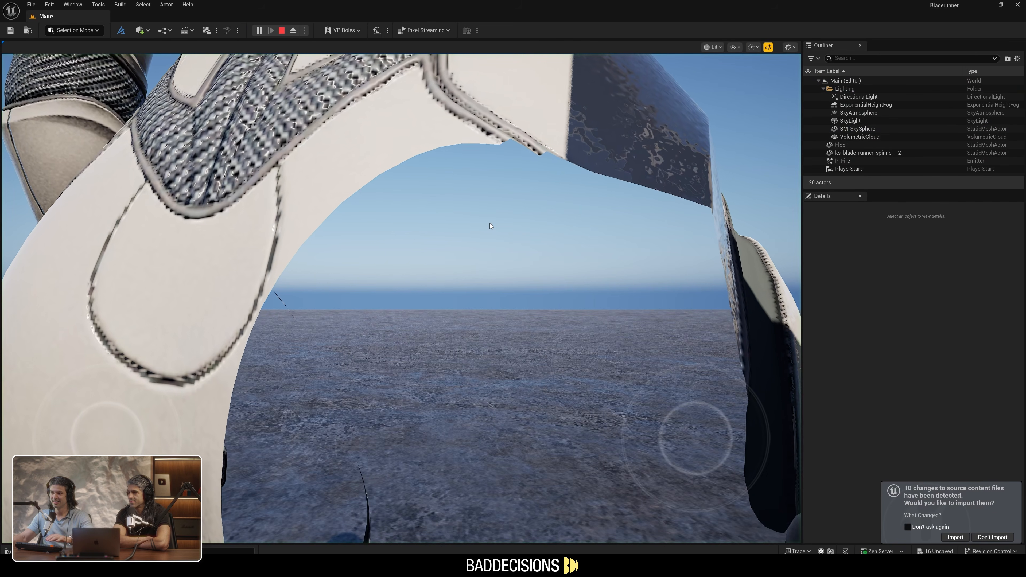
key("d")
key("w")
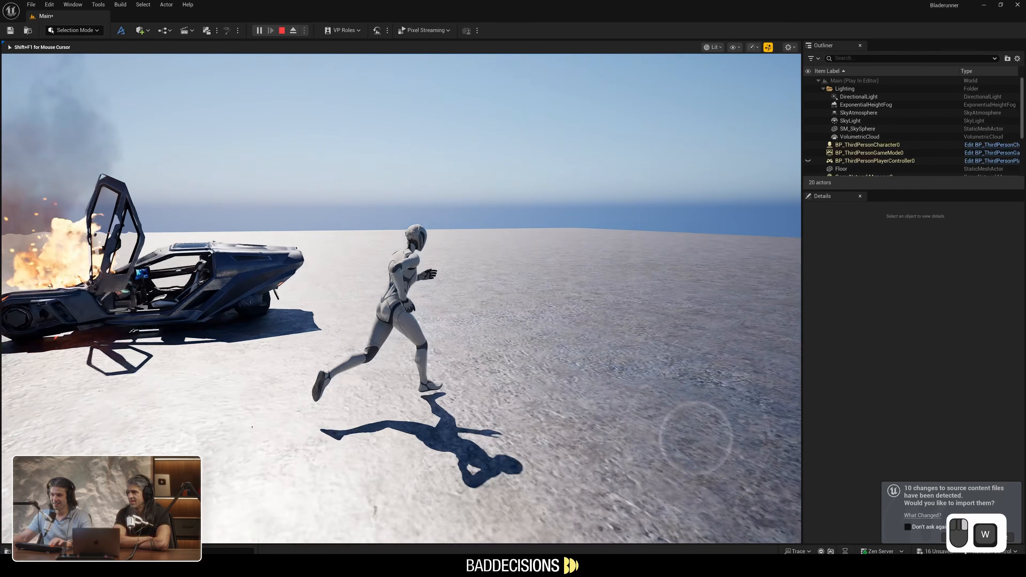
key("w")
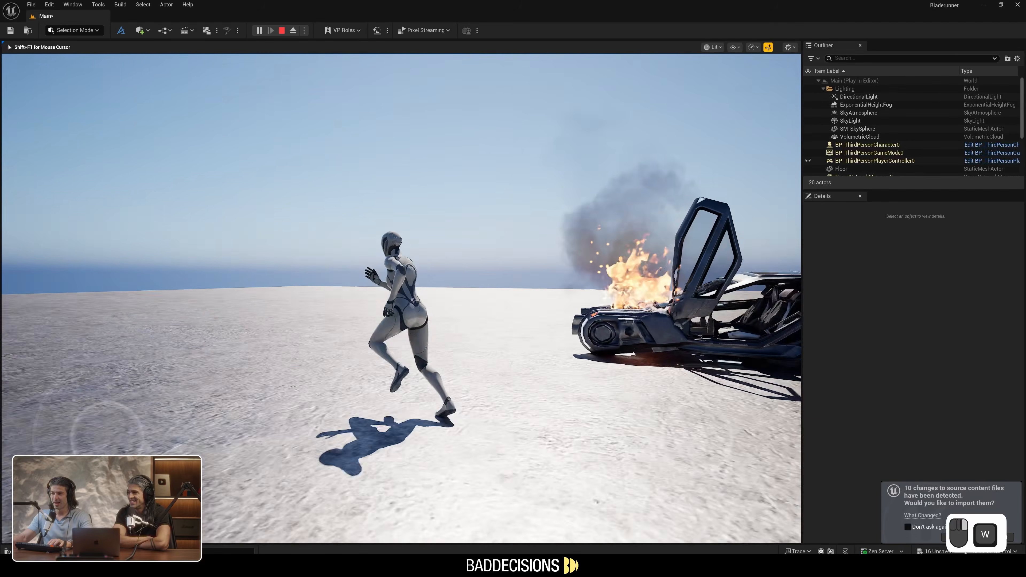
key("w")
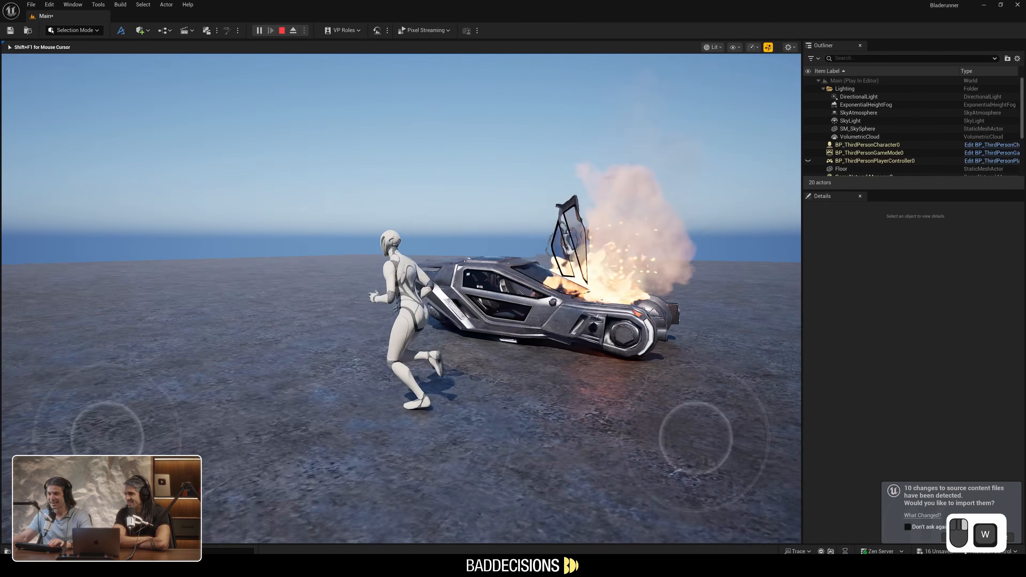
key("w")
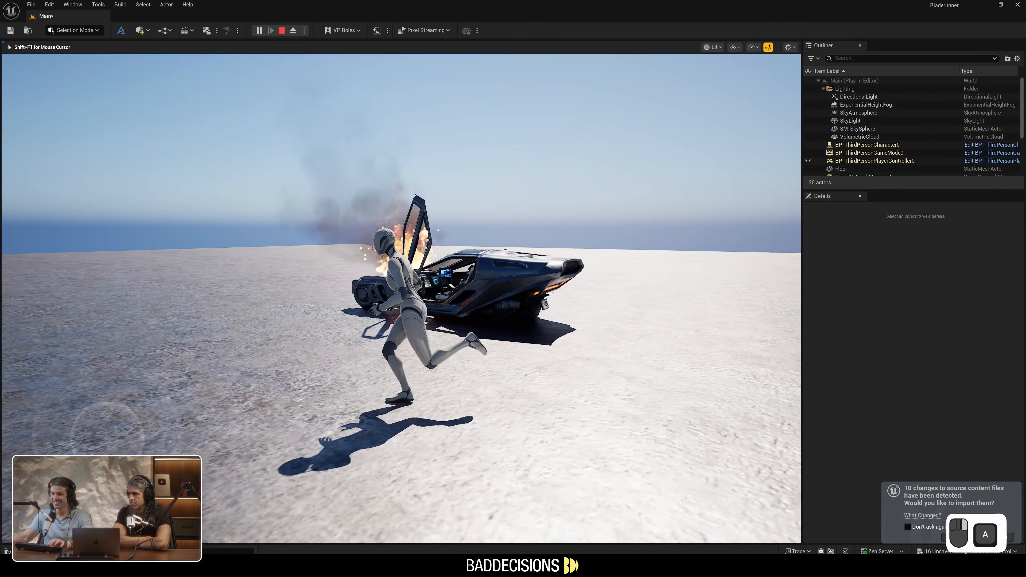
key("space")
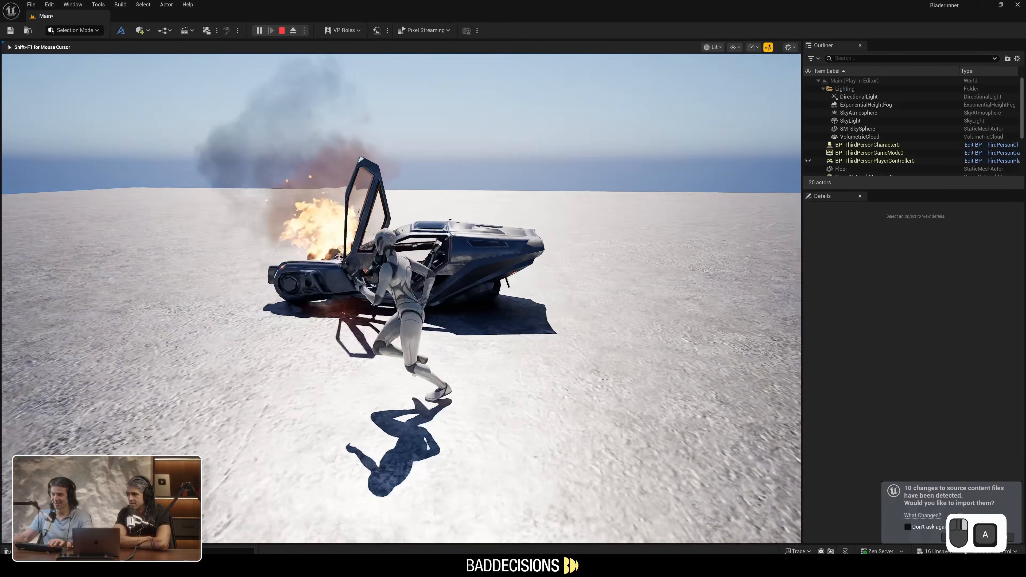
key("w")
key("d")
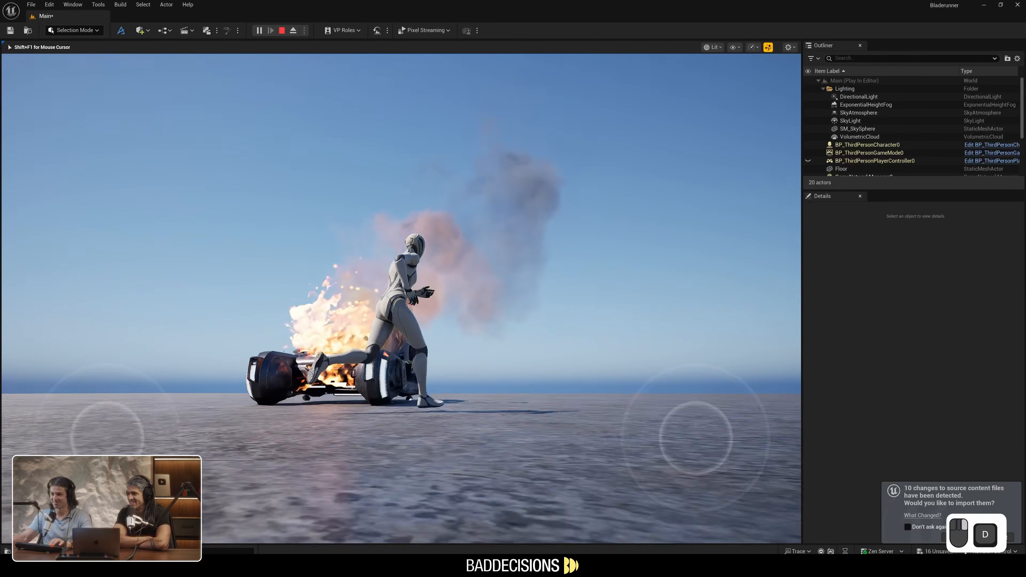
Test the character's jumping while circling the burning Spinner in the running level
key("space")
key("d")
key("space")
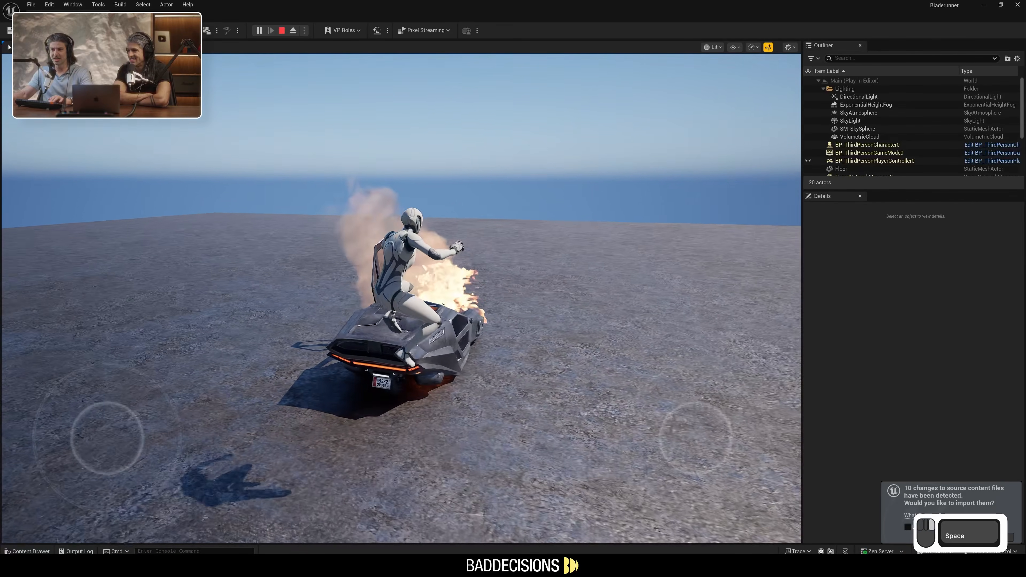
key("d")
key("space")
key("d")
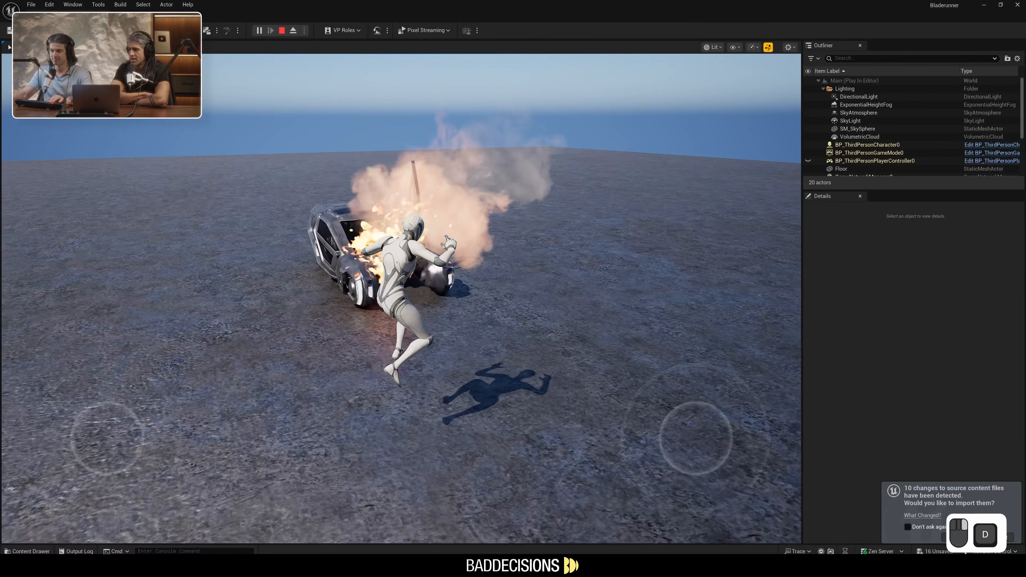
key("space")
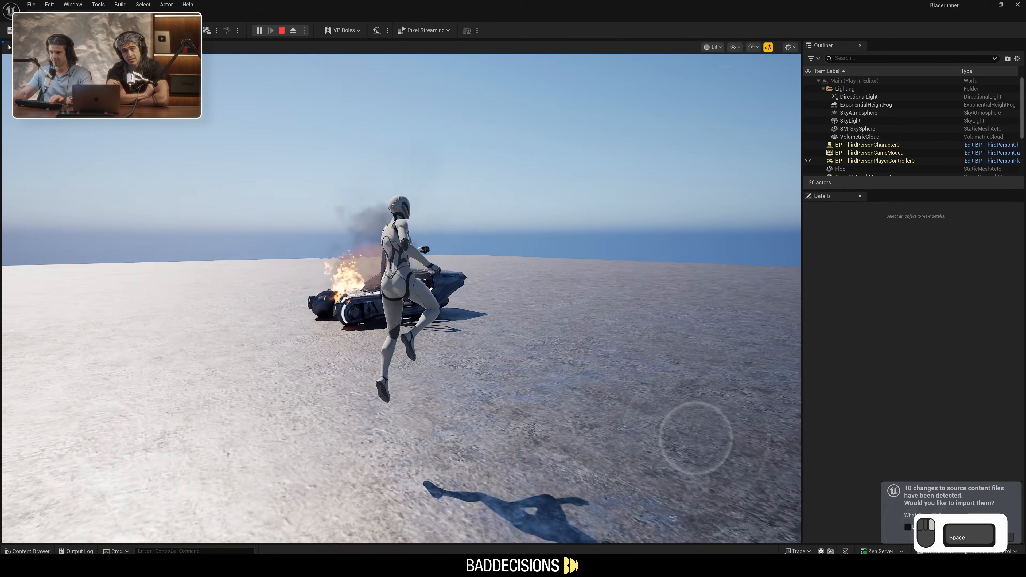
key("d")
key("space")
key("d")
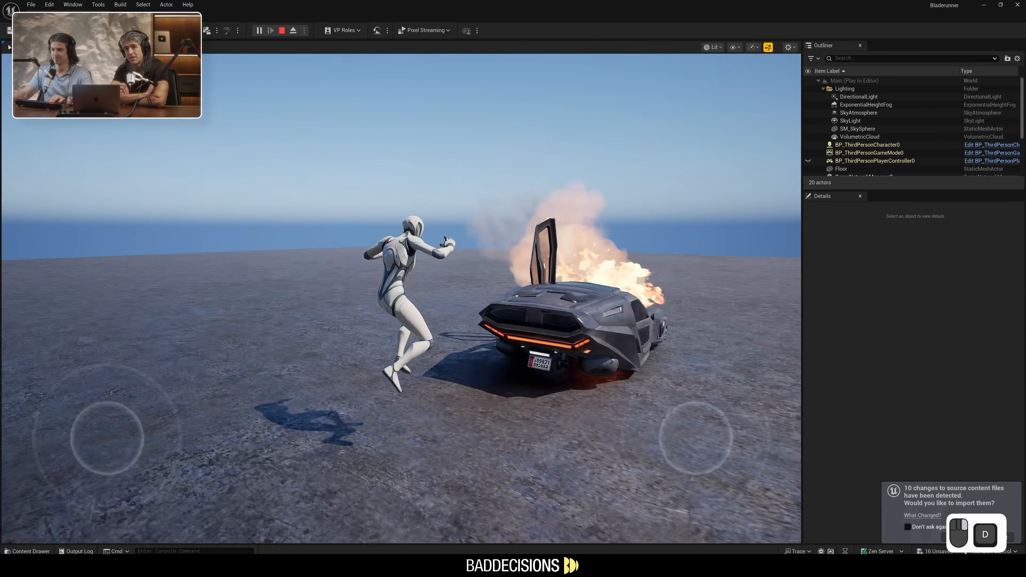
key("d")
key("space")
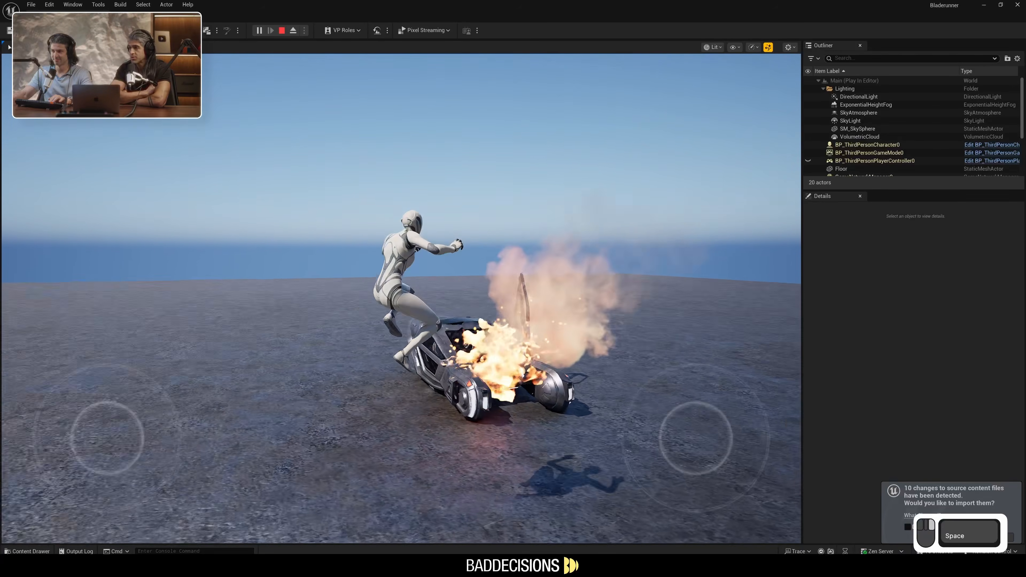
key("d")
key("w")
key("a")
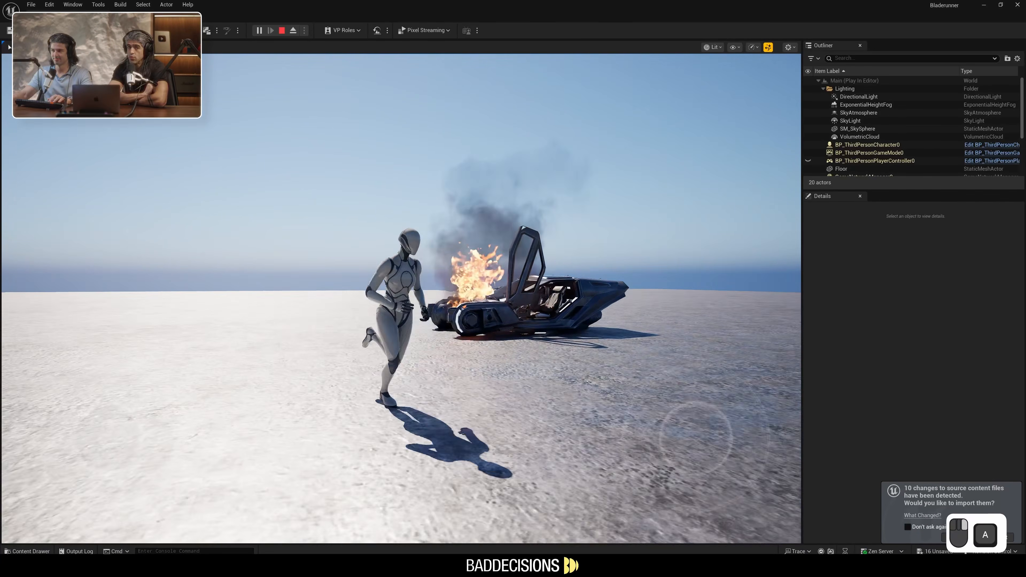
key("w")
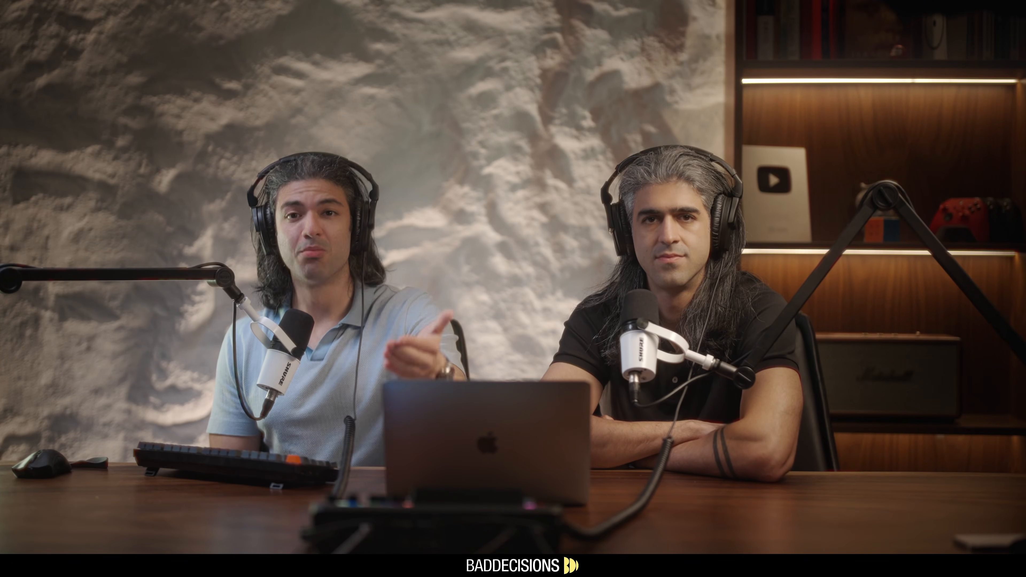